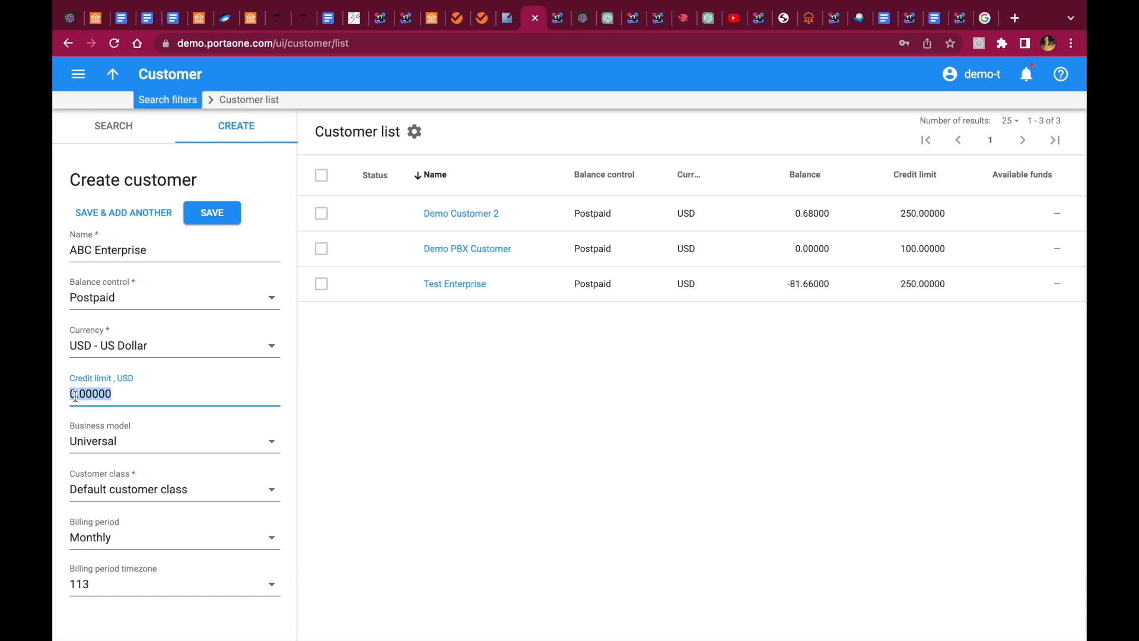
- Set the new customer's credit limit to 500 USD and customer class to Cloud PBX, then save the customer
type("500")
key("Tab")
key("Tab")
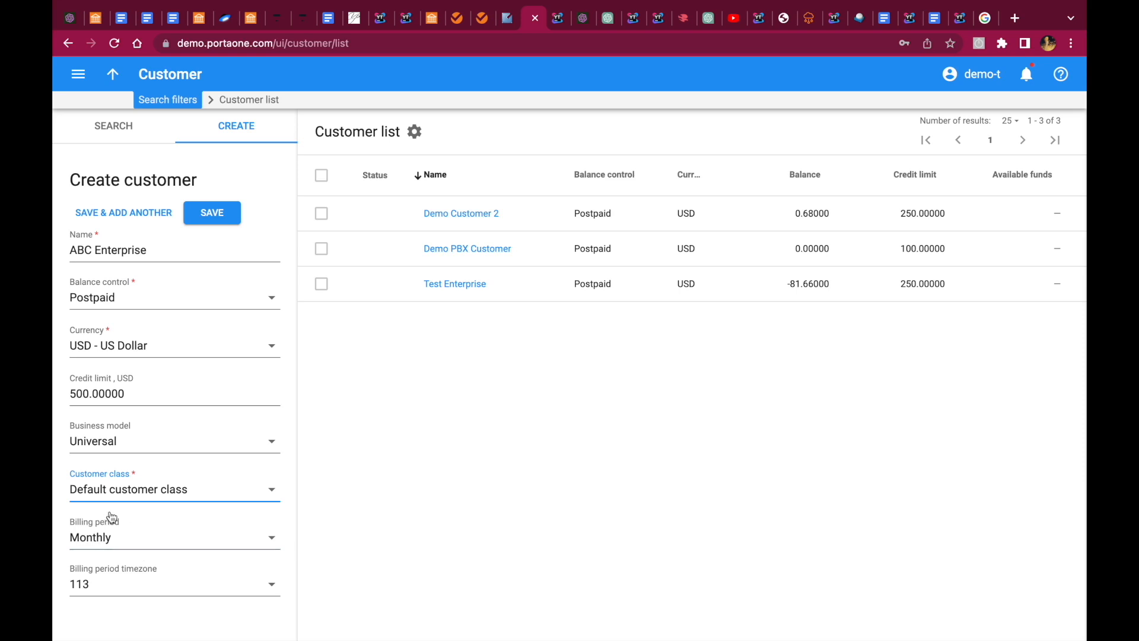
left_click(265, 494)
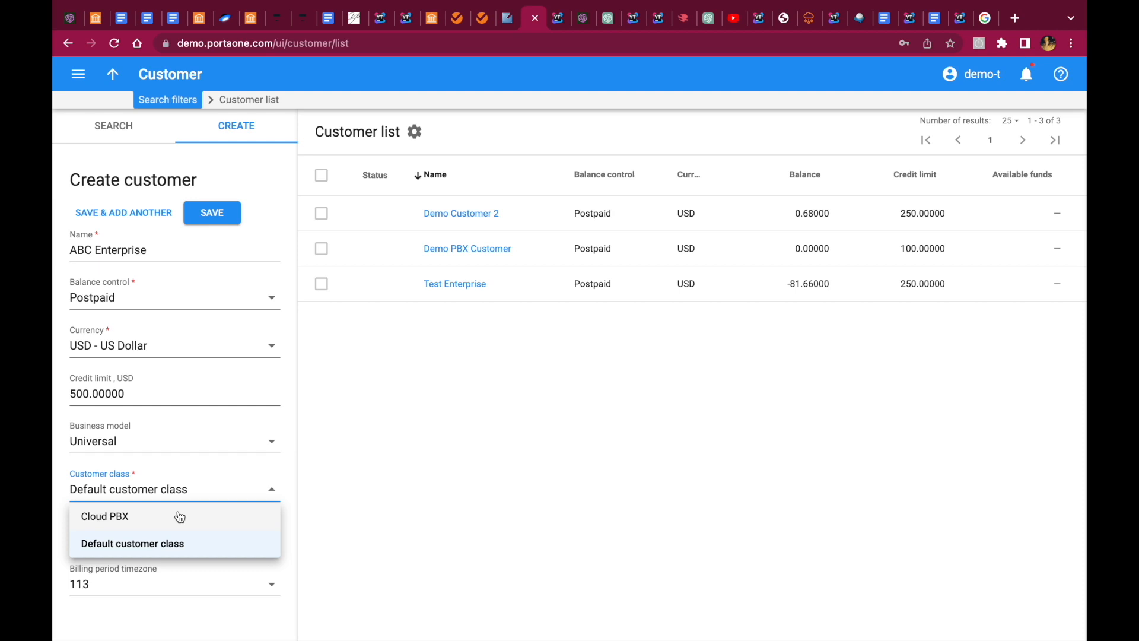
left_click(179, 516)
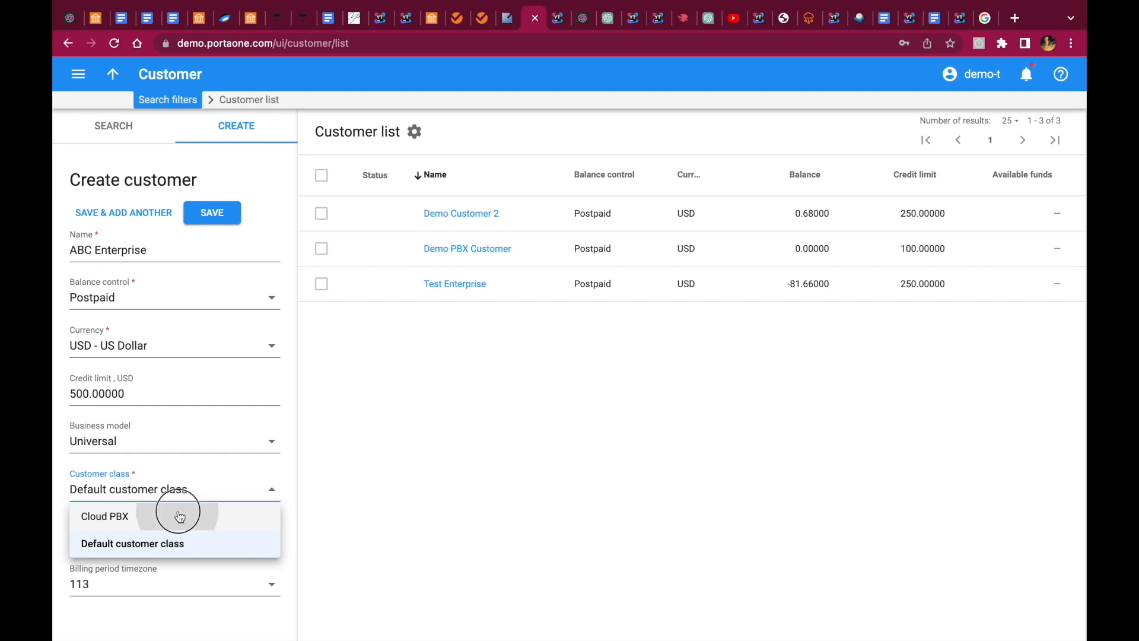
left_click(227, 223)
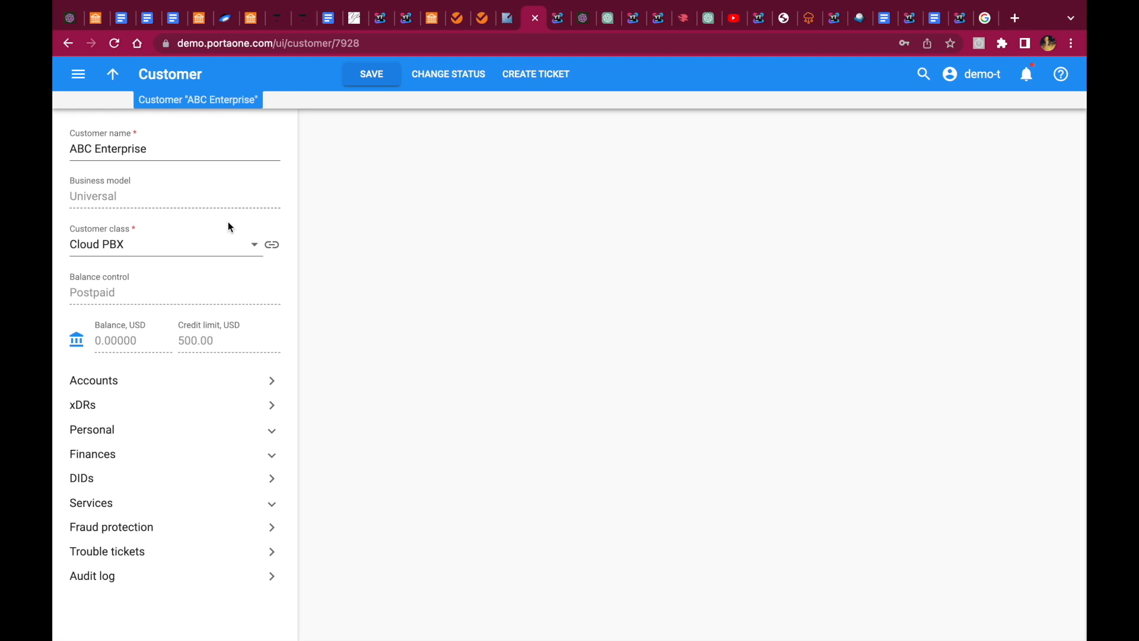
- Start a new account under ABC Enterprise, entering the account ID and choosing Basic Cloud PBX as the product
left_click(111, 383)
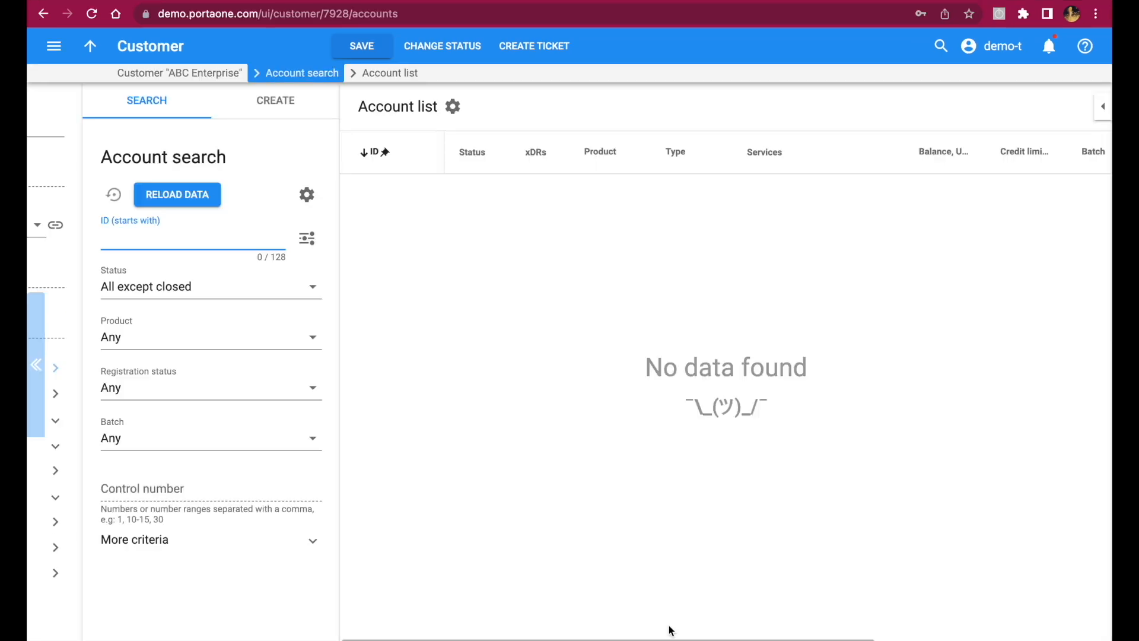
left_click(290, 108)
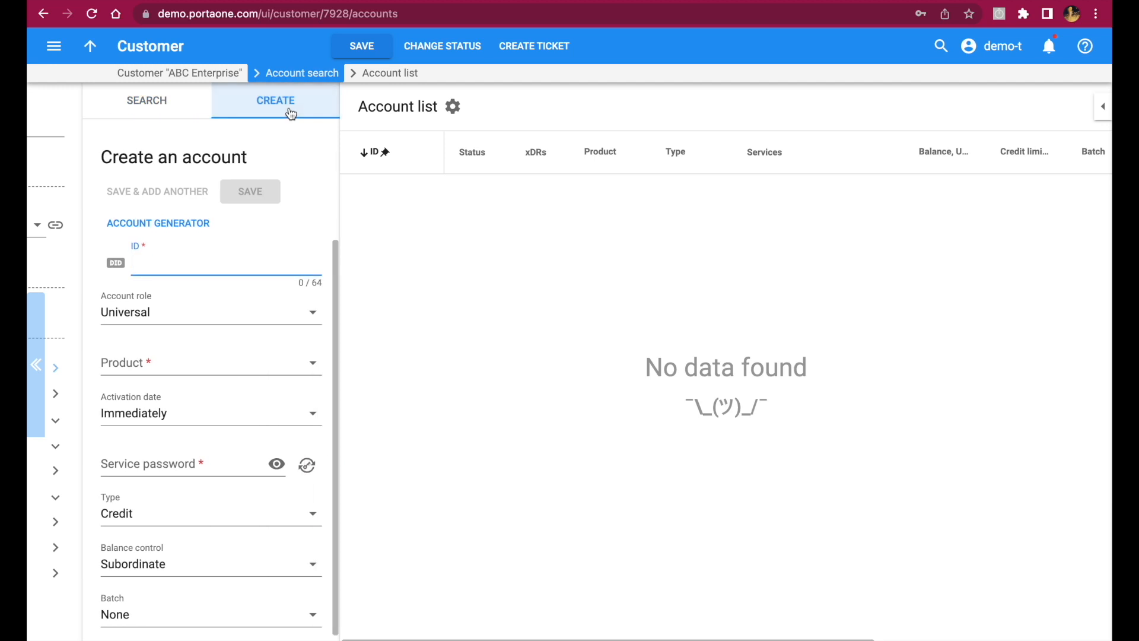
type("ph7928x1000")
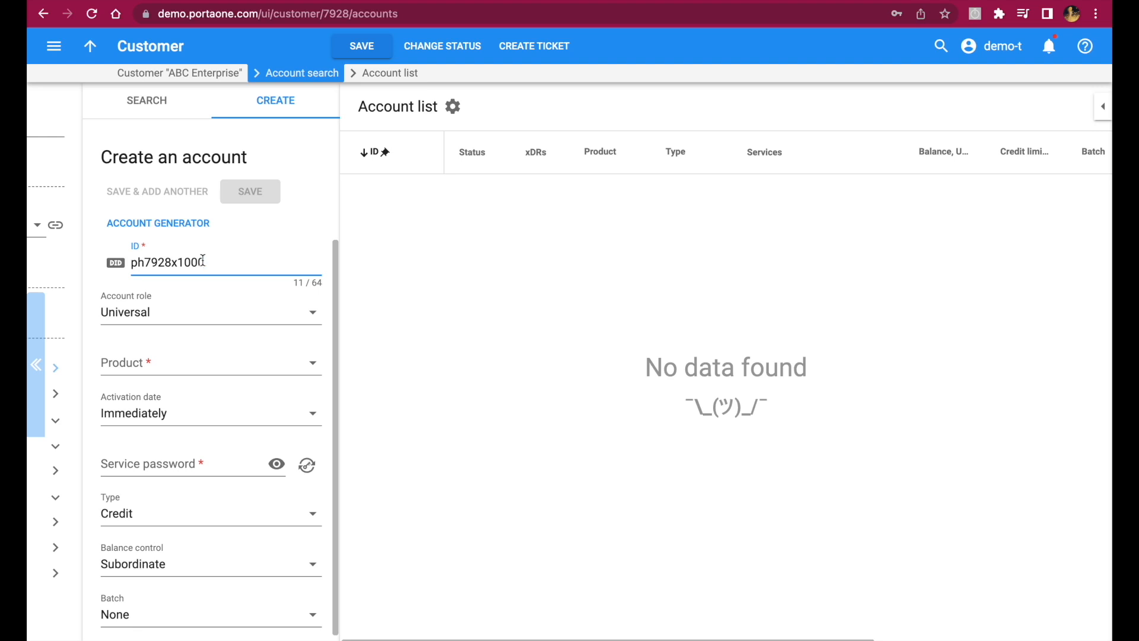
left_click(667, 631)
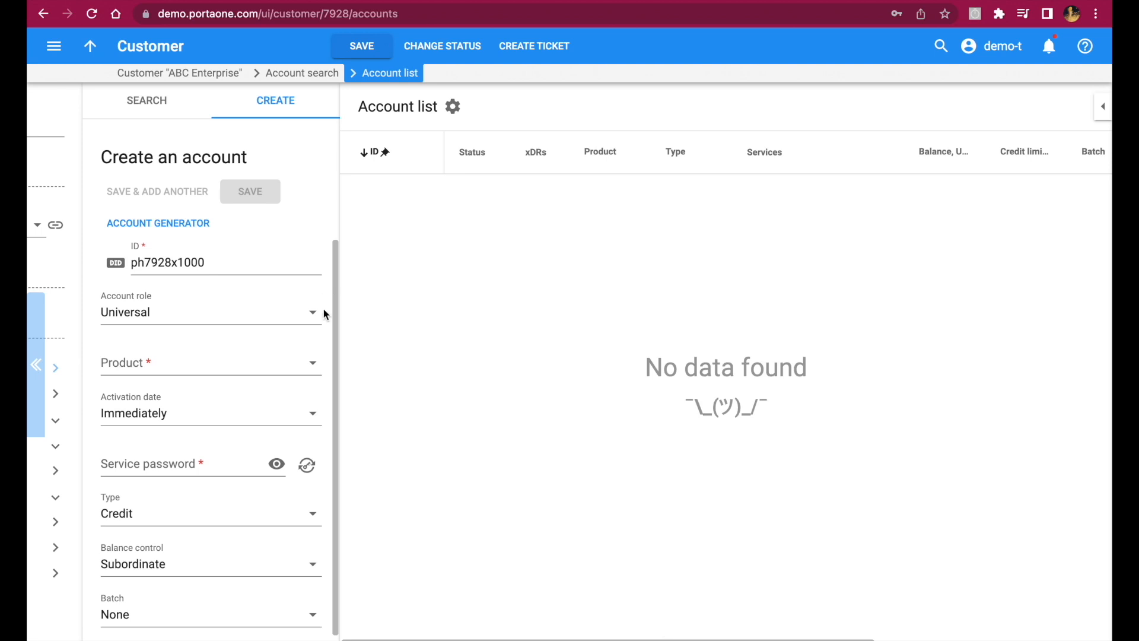
left_click(313, 356)
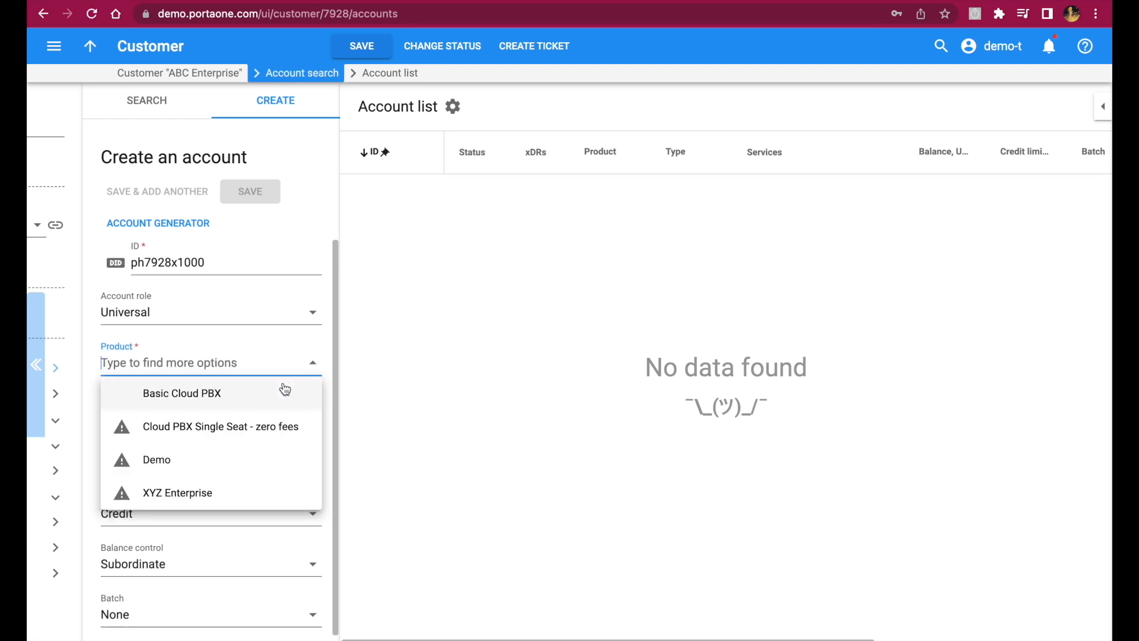
left_click(283, 390)
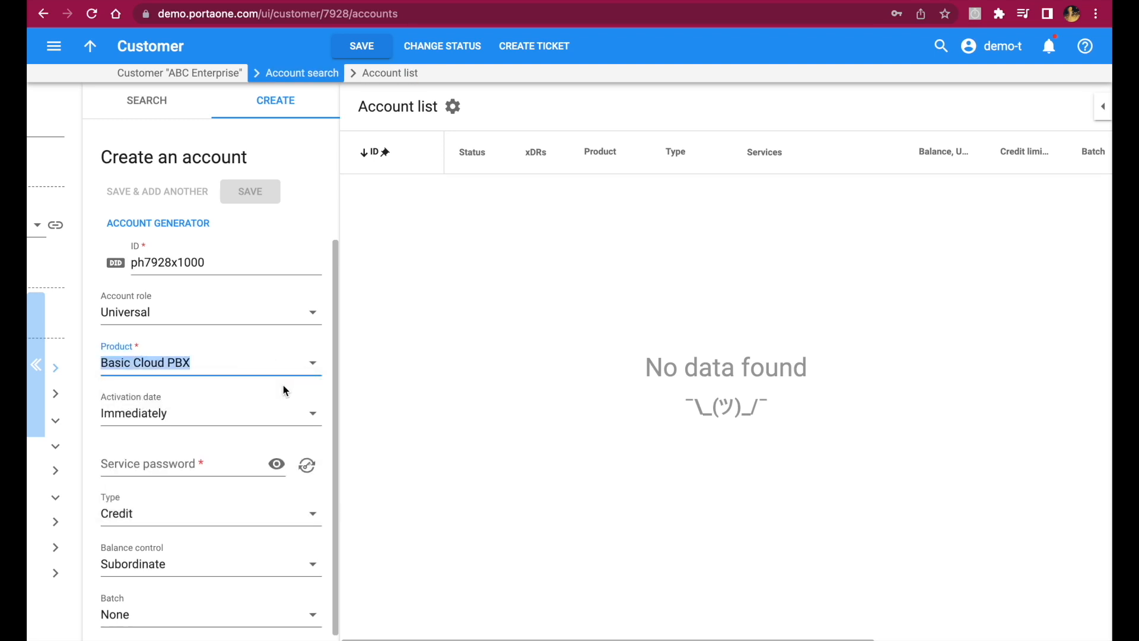
- Generate a service password for the new account and save the account
left_click(306, 466)
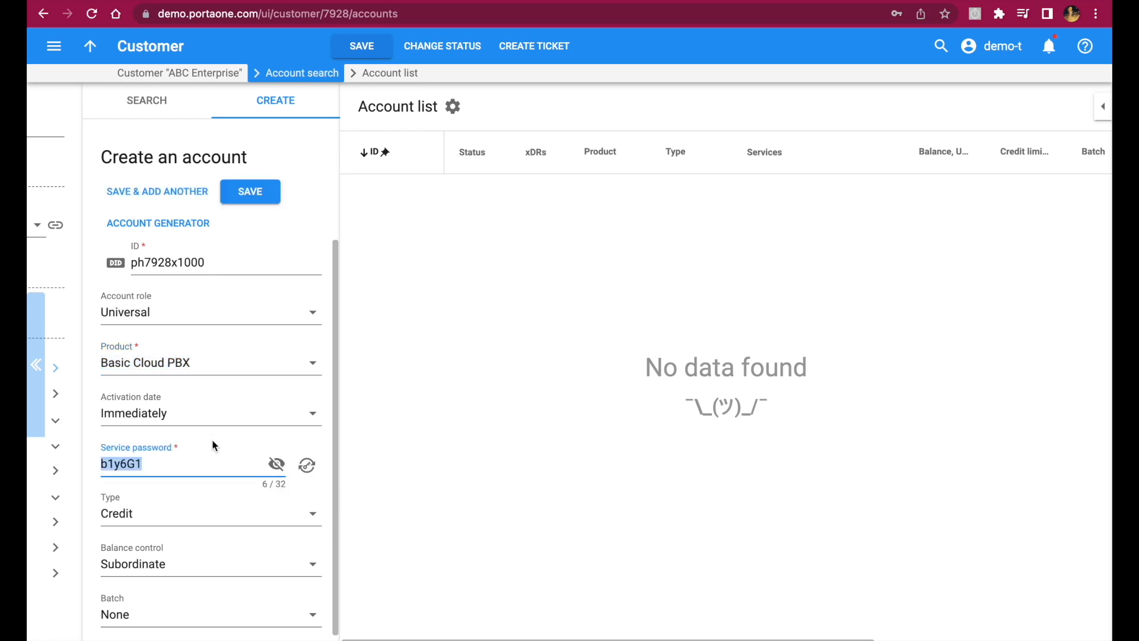
scroll(227, 432, "down", 1)
scroll(229, 431, "up", 1)
left_click(241, 202)
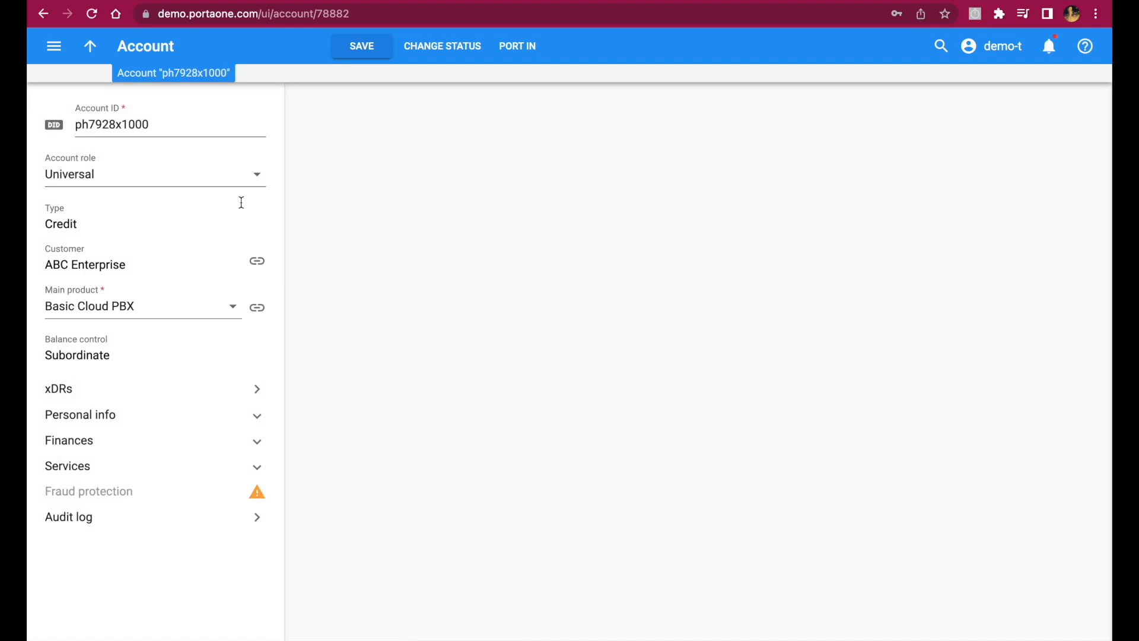
- Examine the new account's bundle quotas and its finance subscriptions
left_click(123, 465)
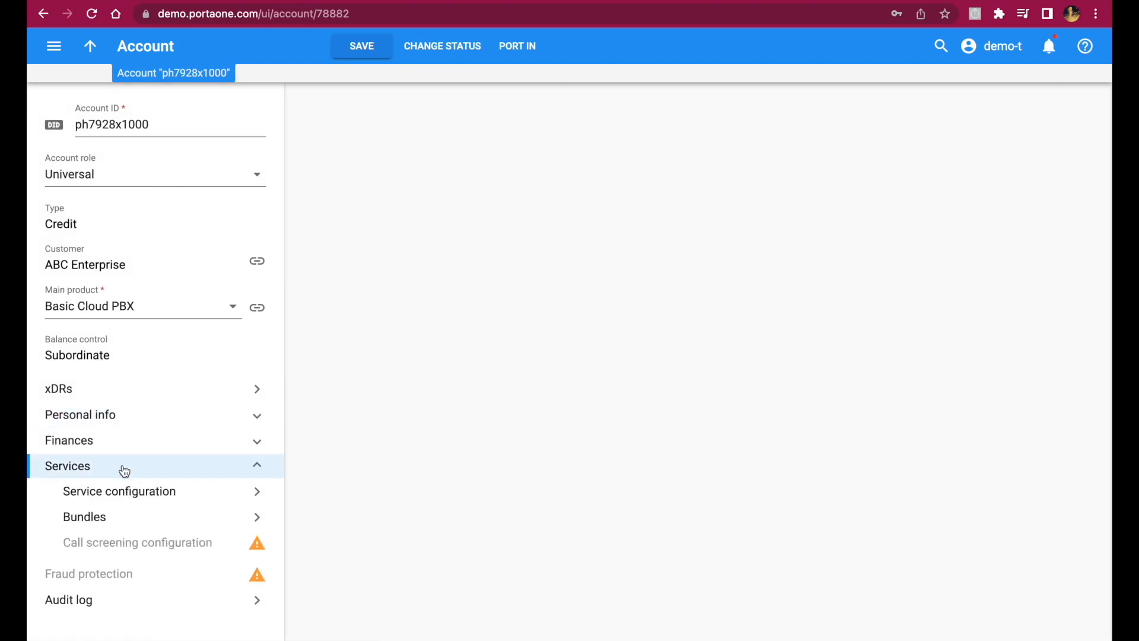
left_click(128, 516)
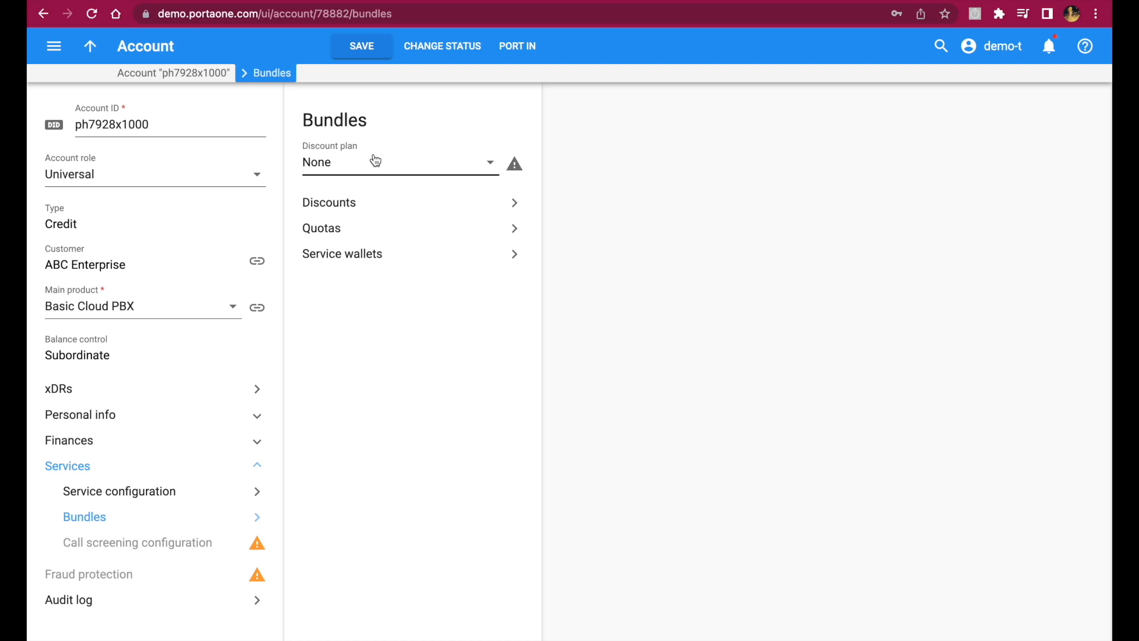
left_click(379, 229)
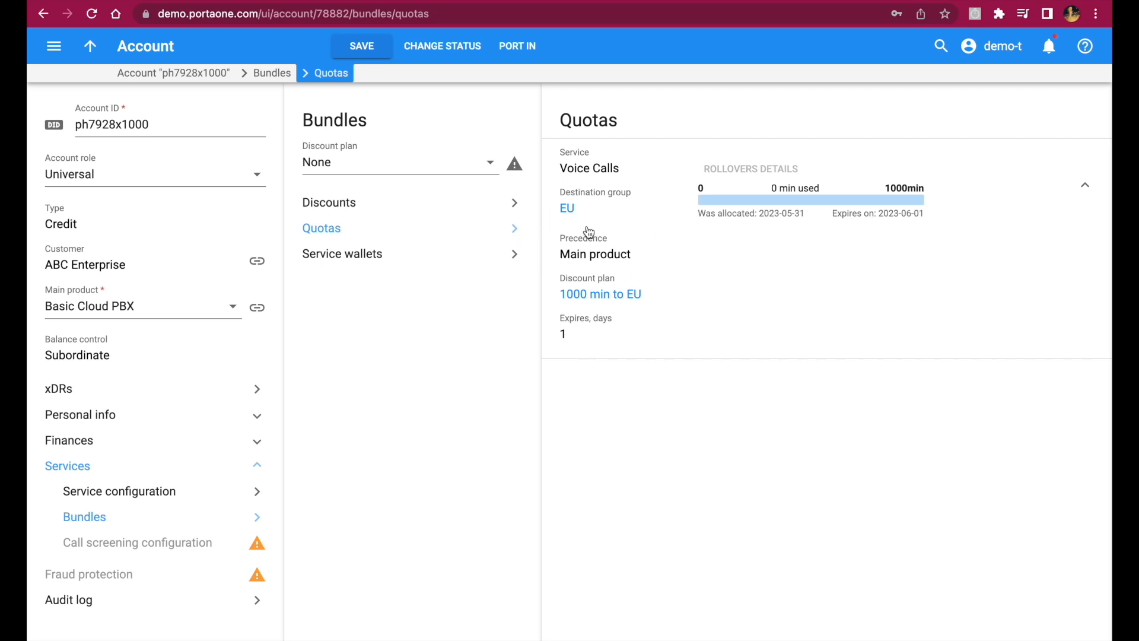
left_click(123, 448)
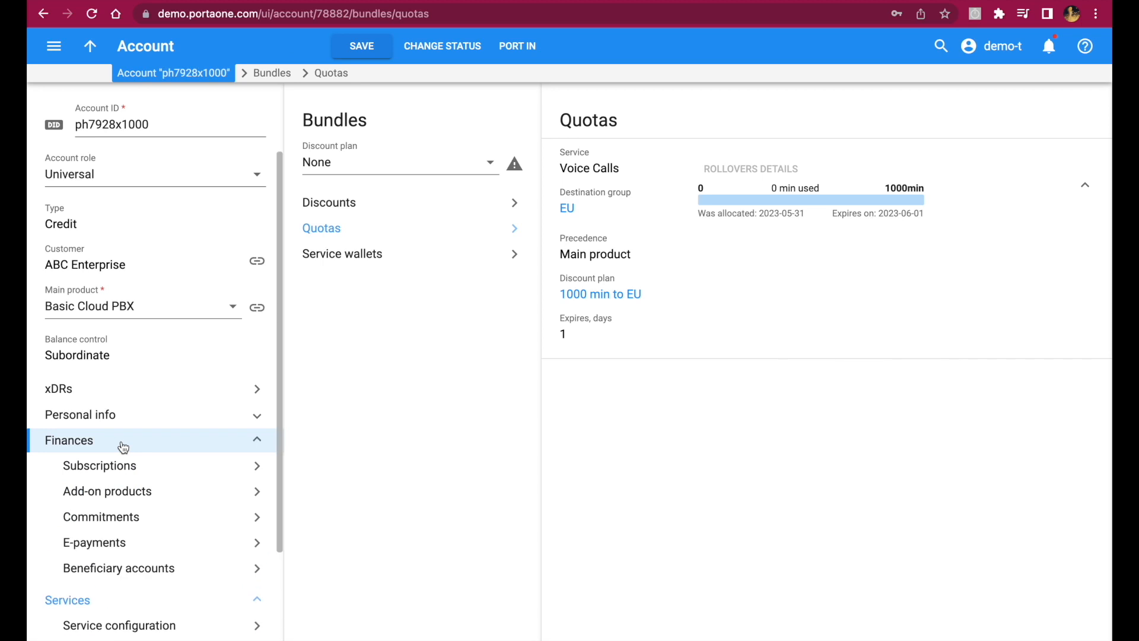
left_click(119, 466)
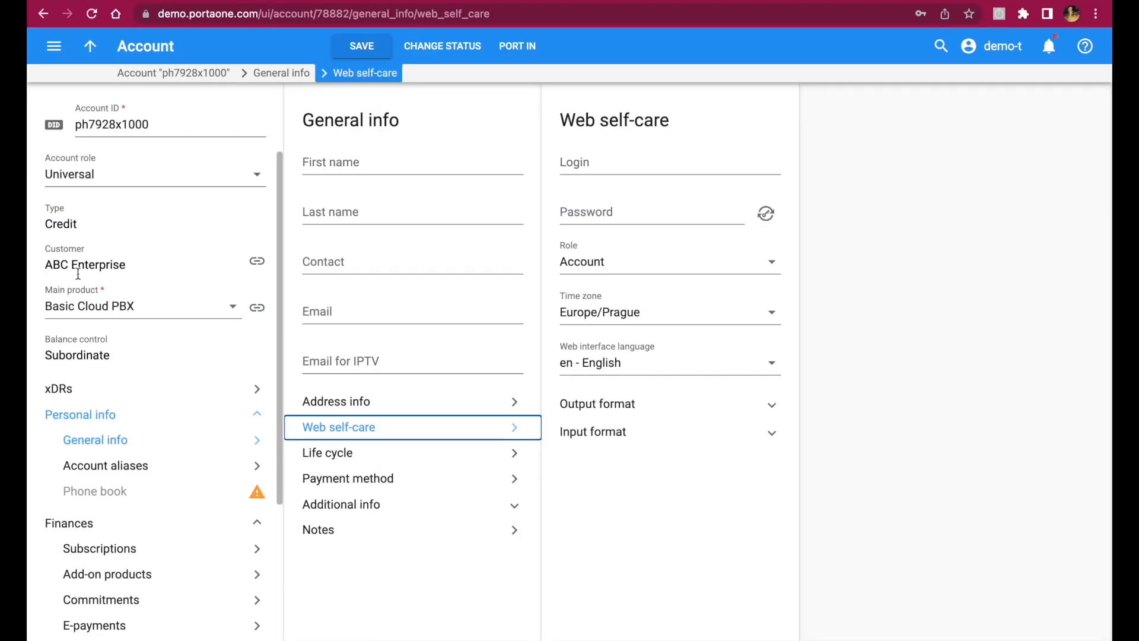
- In the parent customer's web self-care settings, enter the login abcenterprise and generate a password
left_click(90, 45)
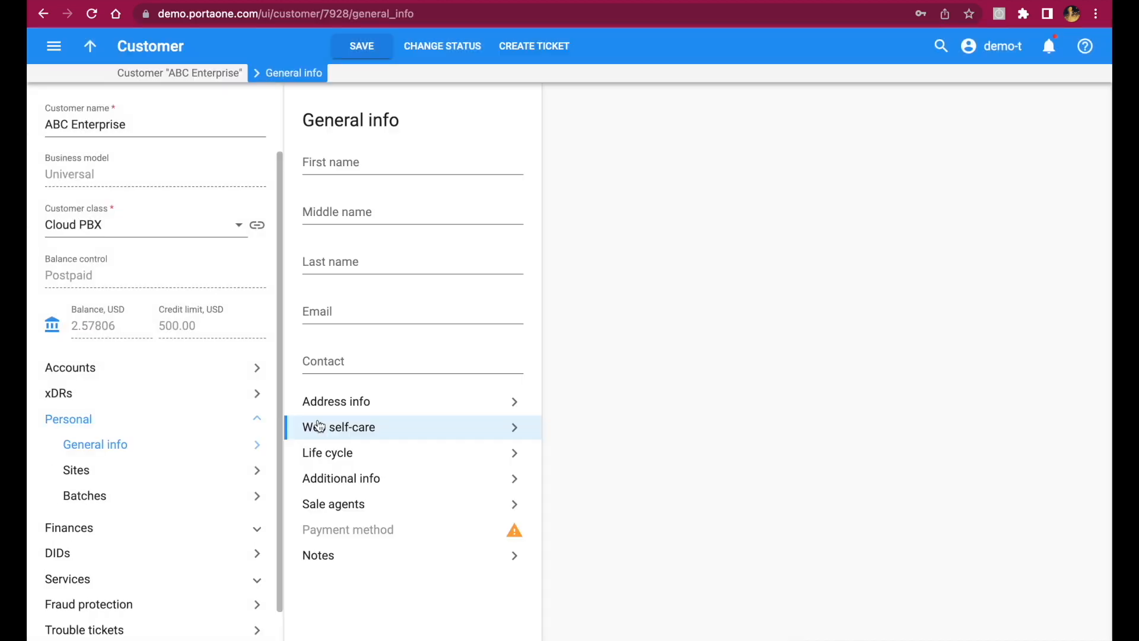
left_click(317, 429)
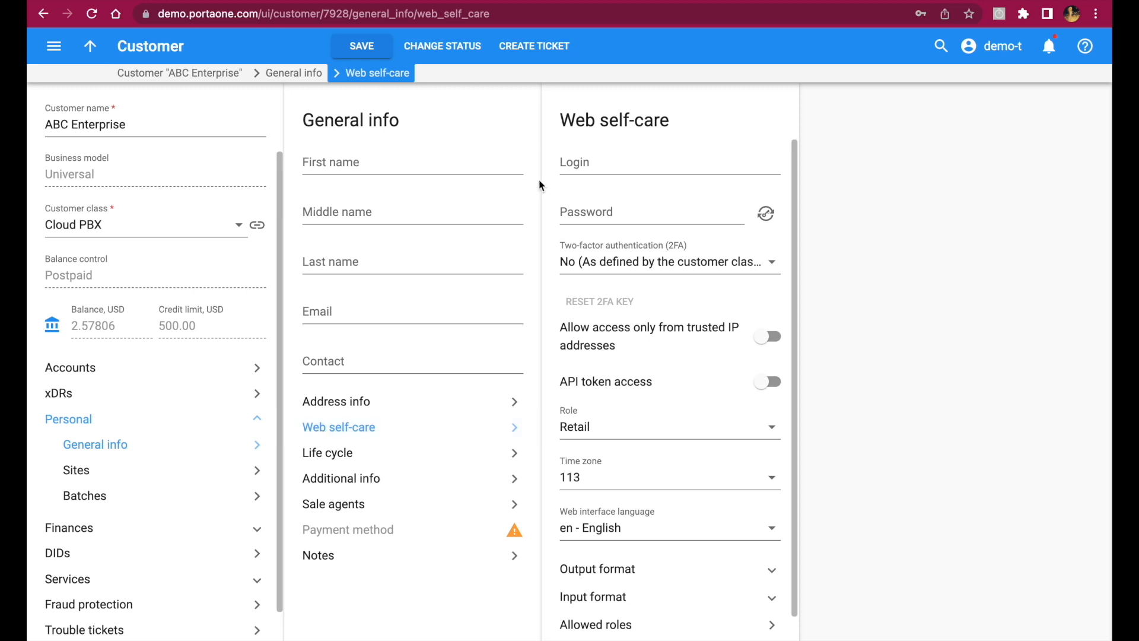
left_click(564, 171)
type("abcenterprise")
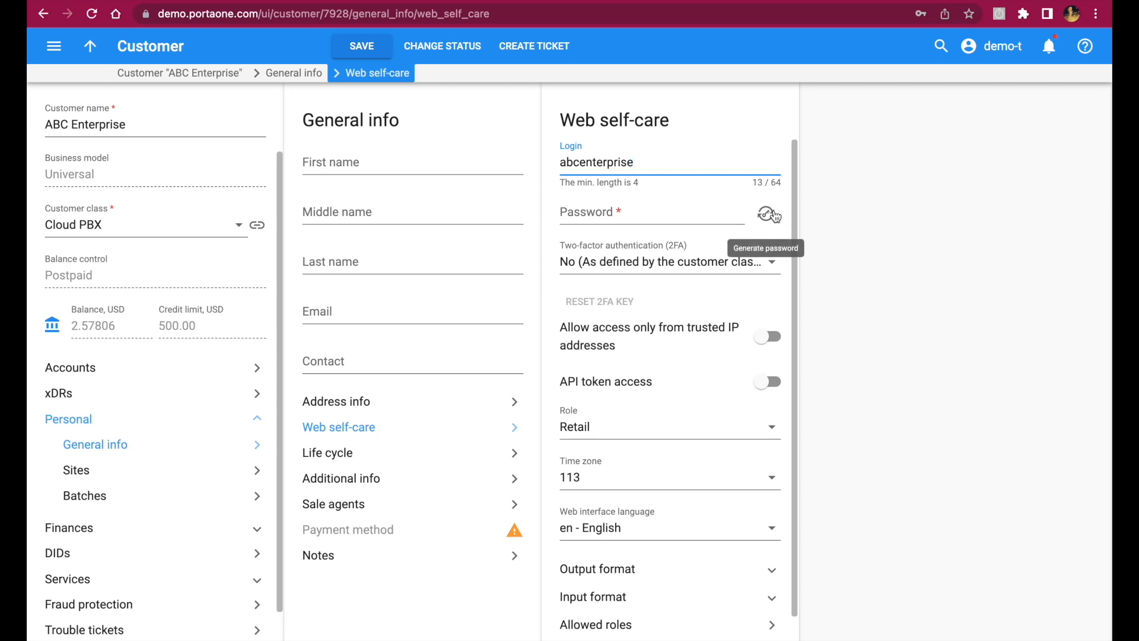
left_click(767, 214)
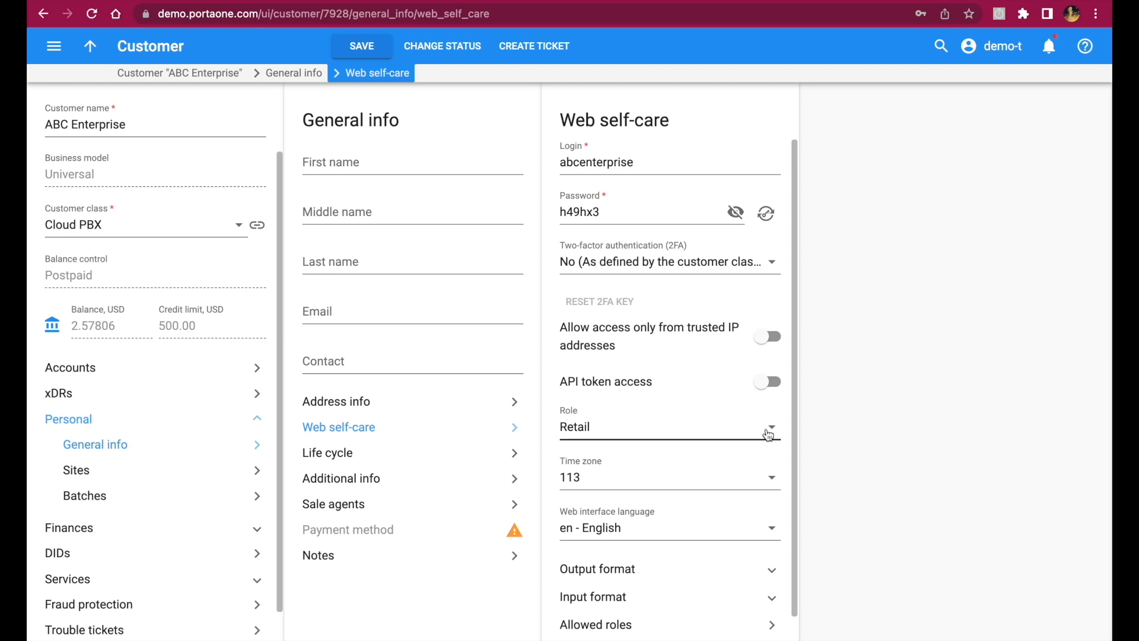
- Set the customer's web self-care role to Cloud PBX and save the customer
left_click(769, 434)
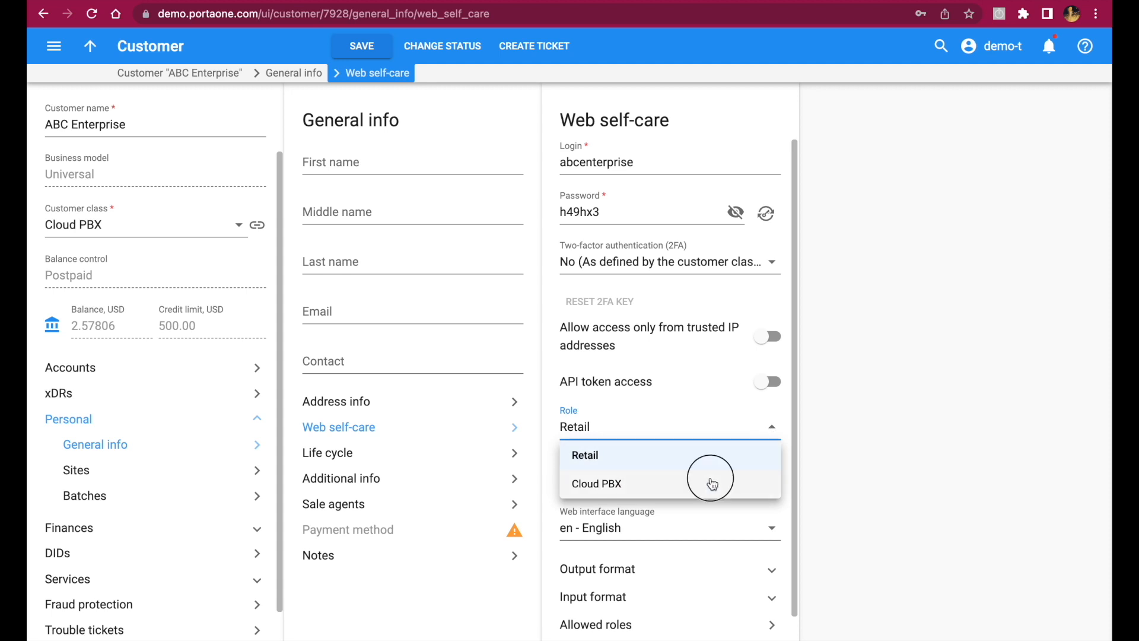
left_click(715, 480)
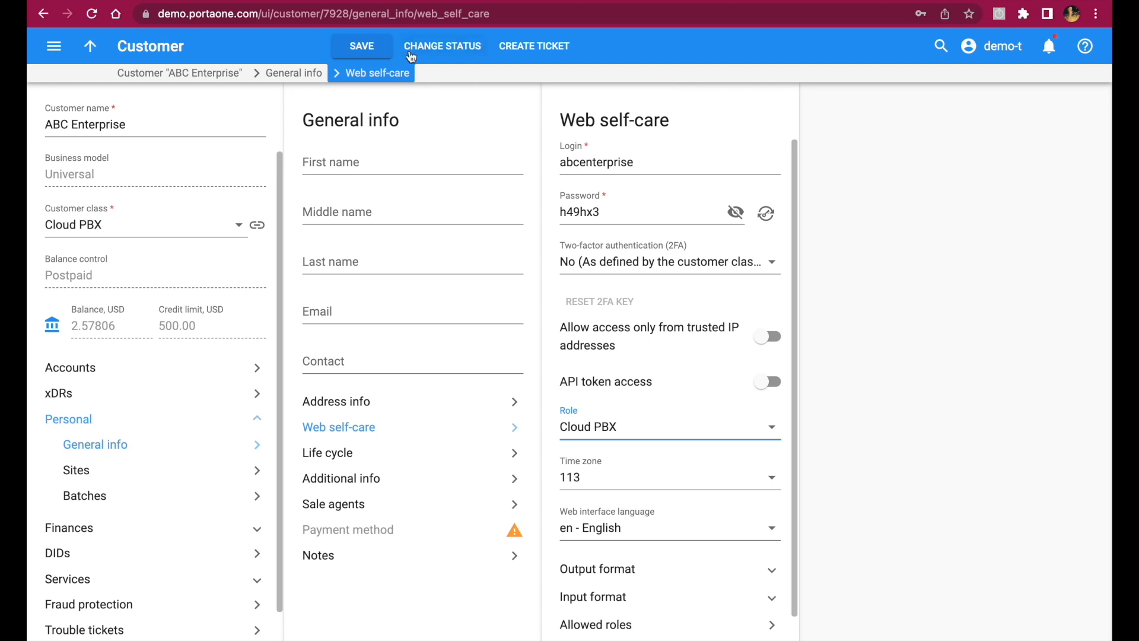
left_click(359, 46)
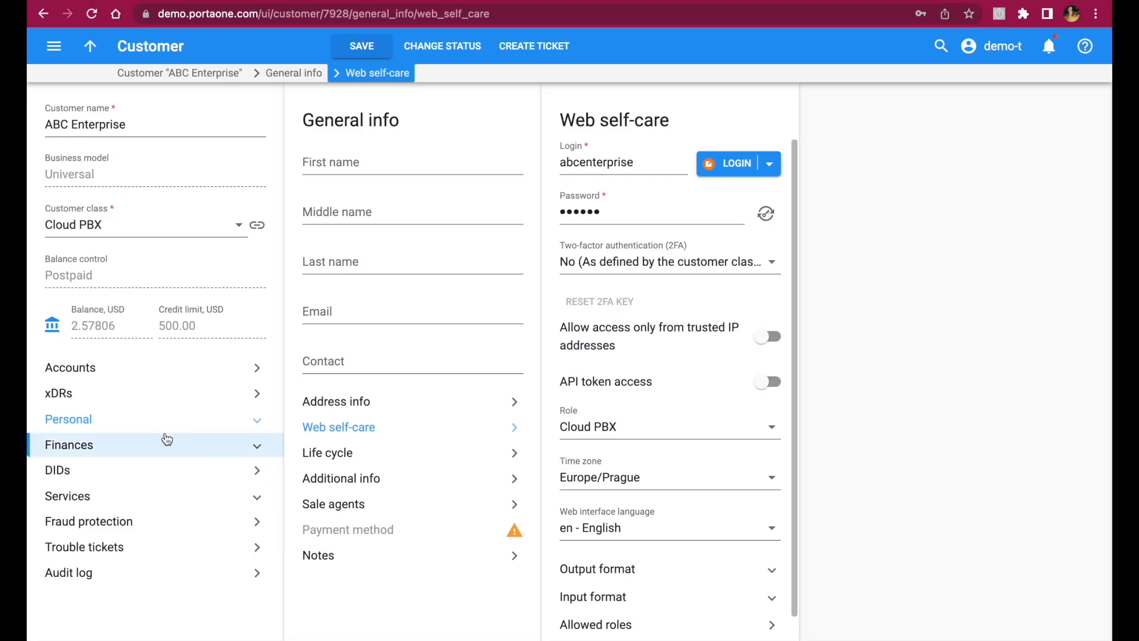
- Add a main product agreement for Basic Cloud PBX with a quantity of 10 to the customer's finances
left_click(166, 440)
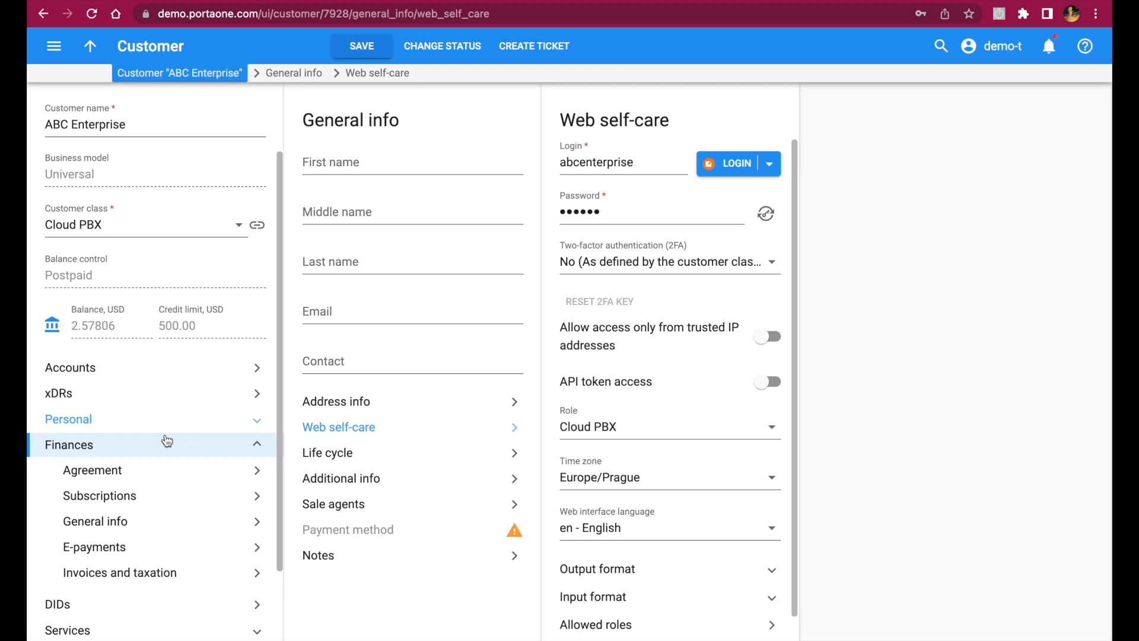
left_click(142, 472)
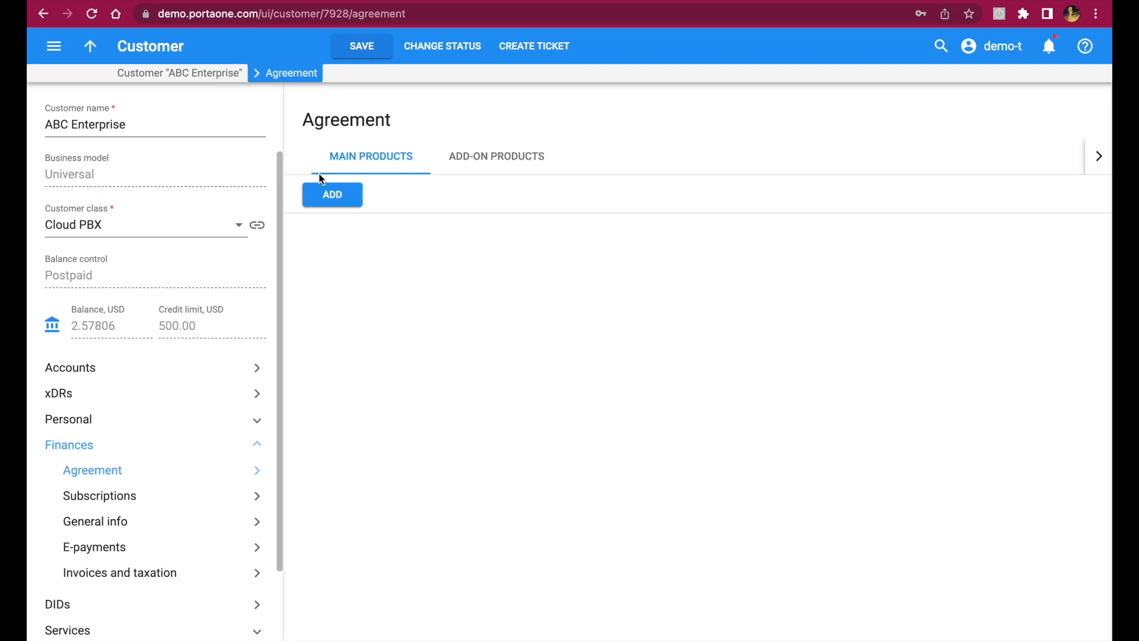
left_click(349, 198)
left_click(496, 292)
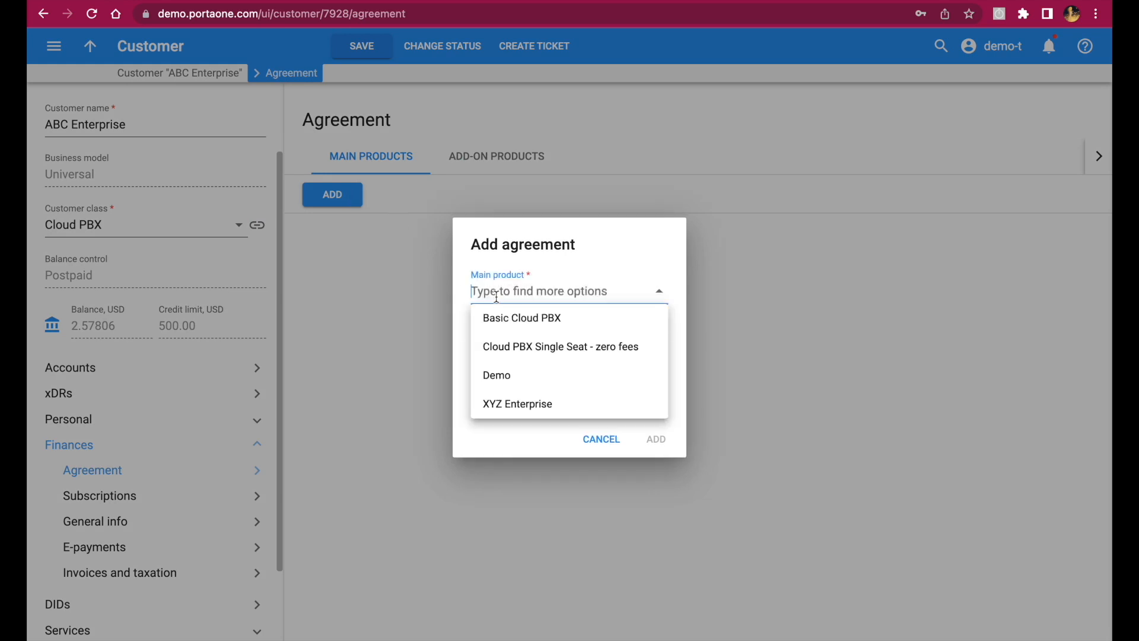
left_click(506, 317)
left_click(539, 357)
type("10")
left_click(647, 437)
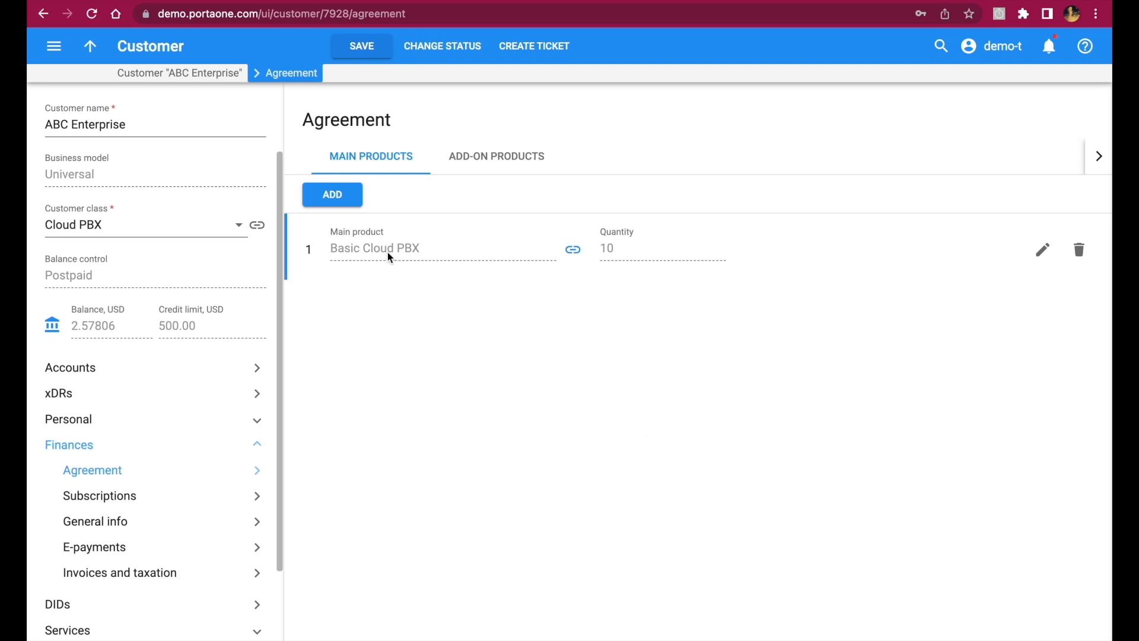
- Add an agreement for the Call recording add-on product with a quantity of 10
left_click(471, 169)
left_click(333, 198)
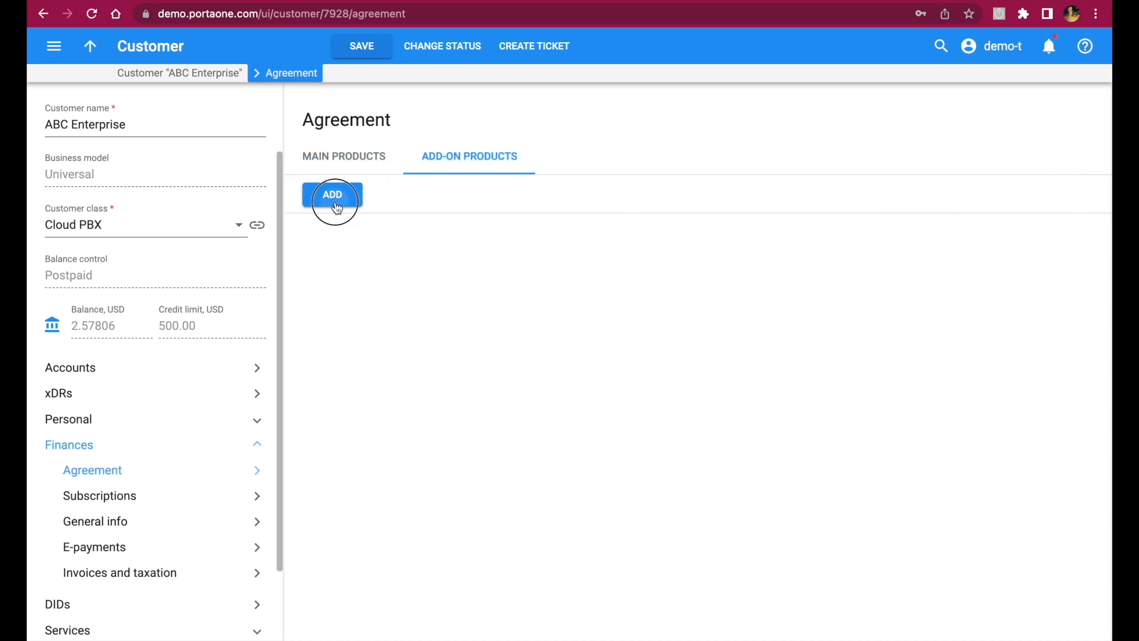
left_click(502, 291)
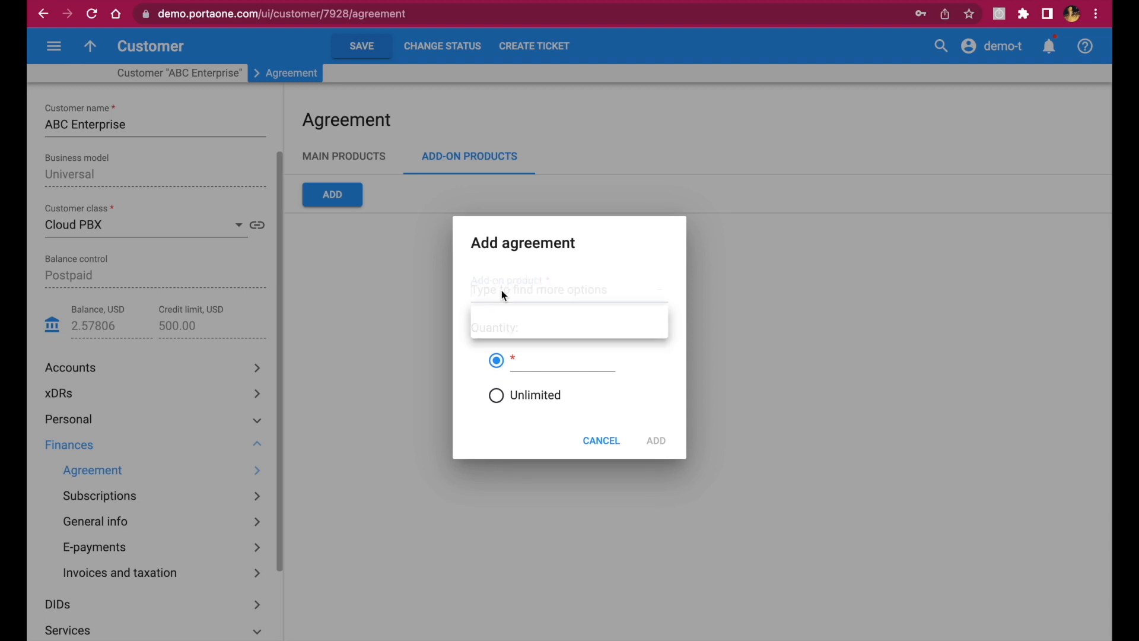
left_click(508, 317)
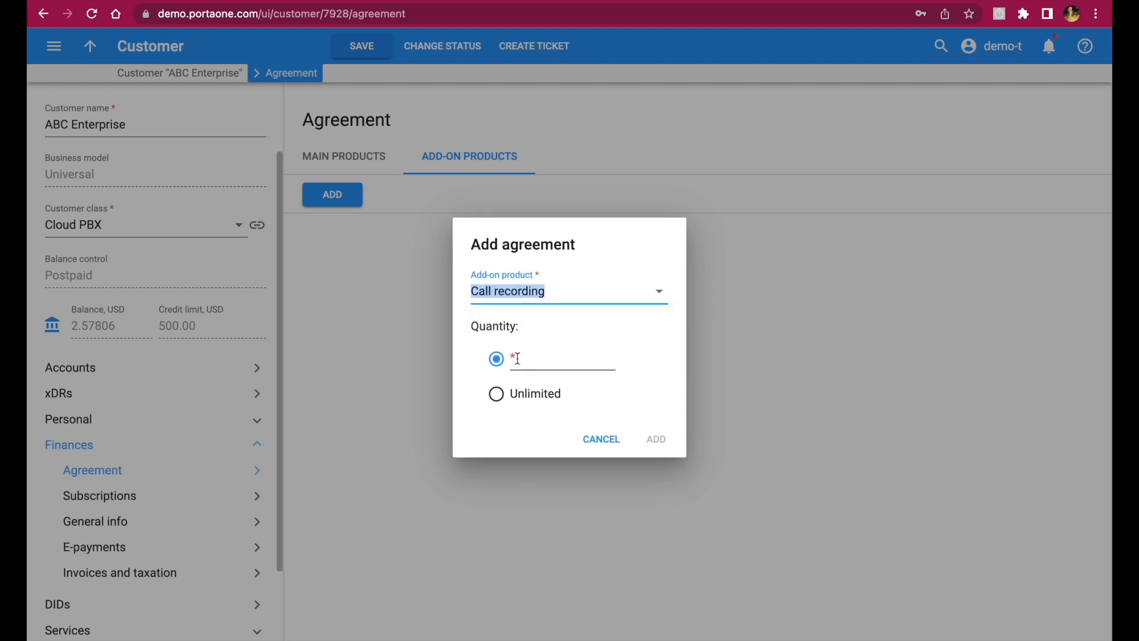
left_click(534, 358)
type("10")
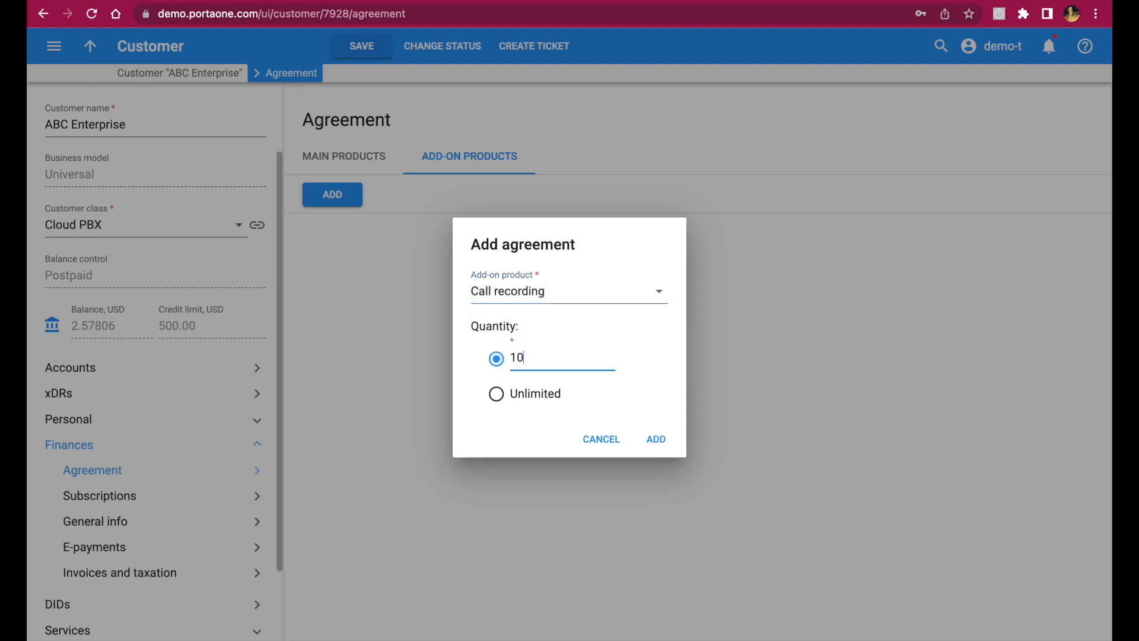
left_click(656, 439)
- Add an agreement for the Voicemail add-on product with a quantity of 10 and save the customer
left_click(351, 204)
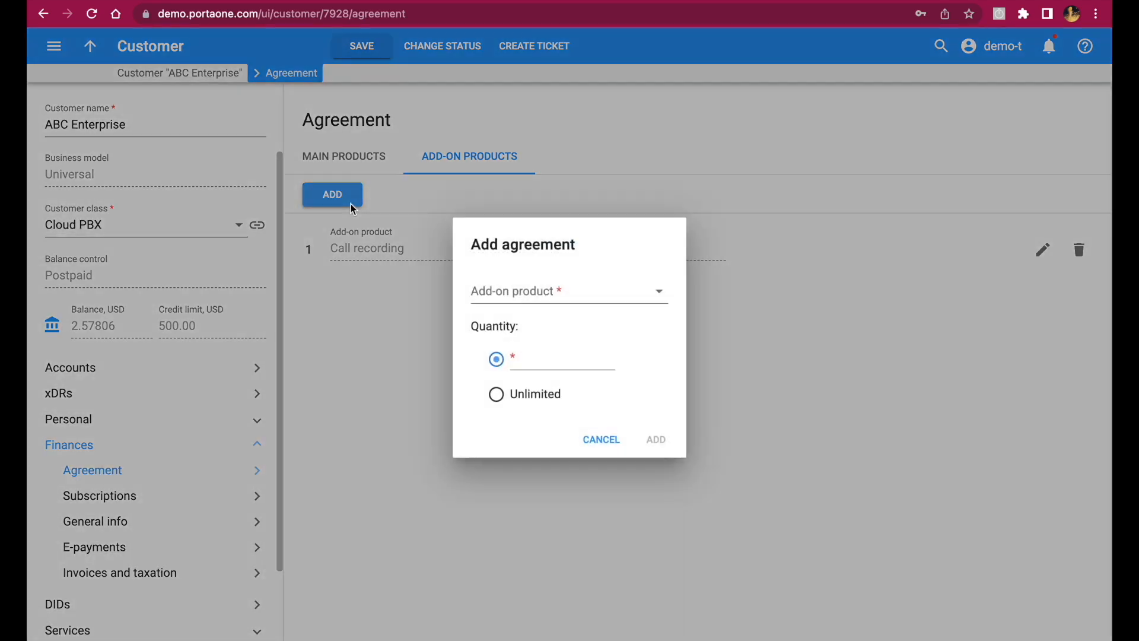
left_click(515, 290)
left_click(528, 320)
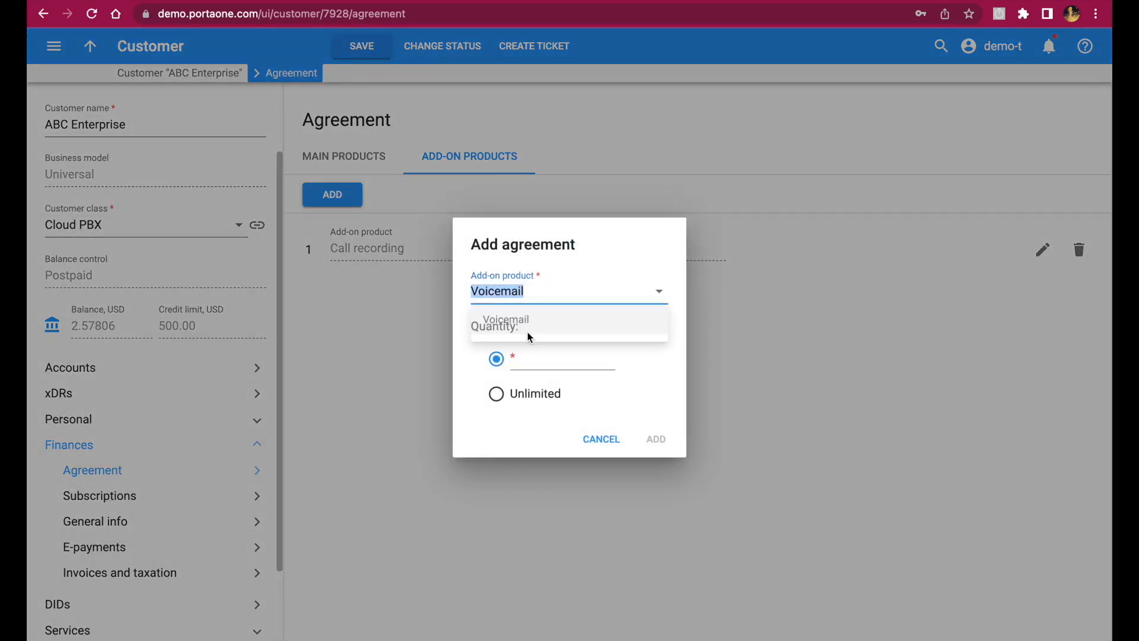
left_click(535, 358)
type("10")
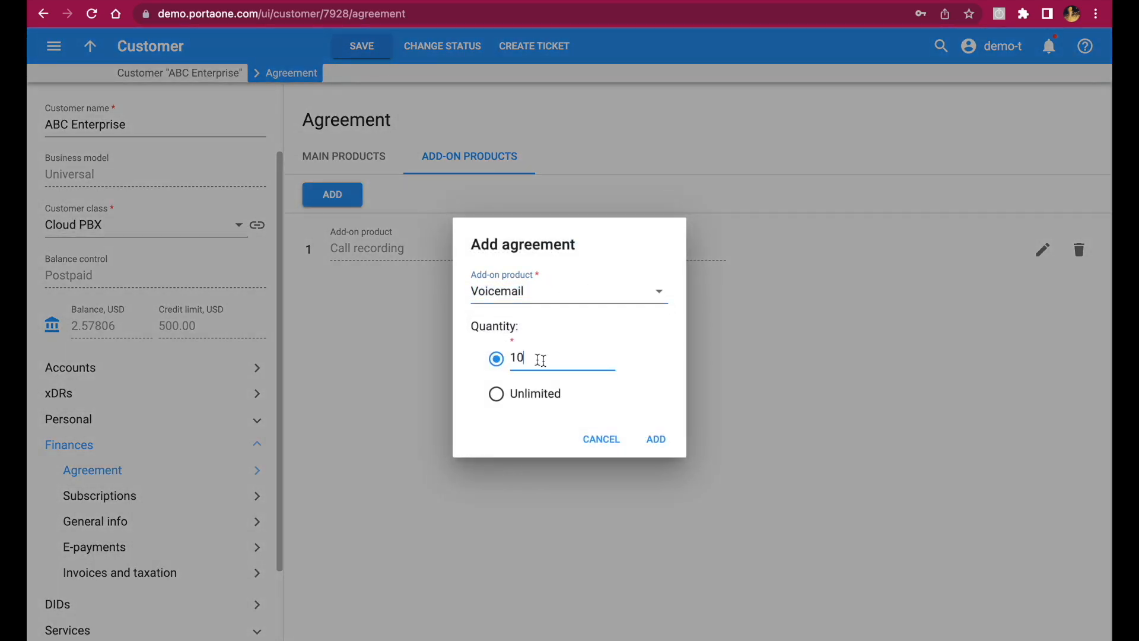
left_click(656, 439)
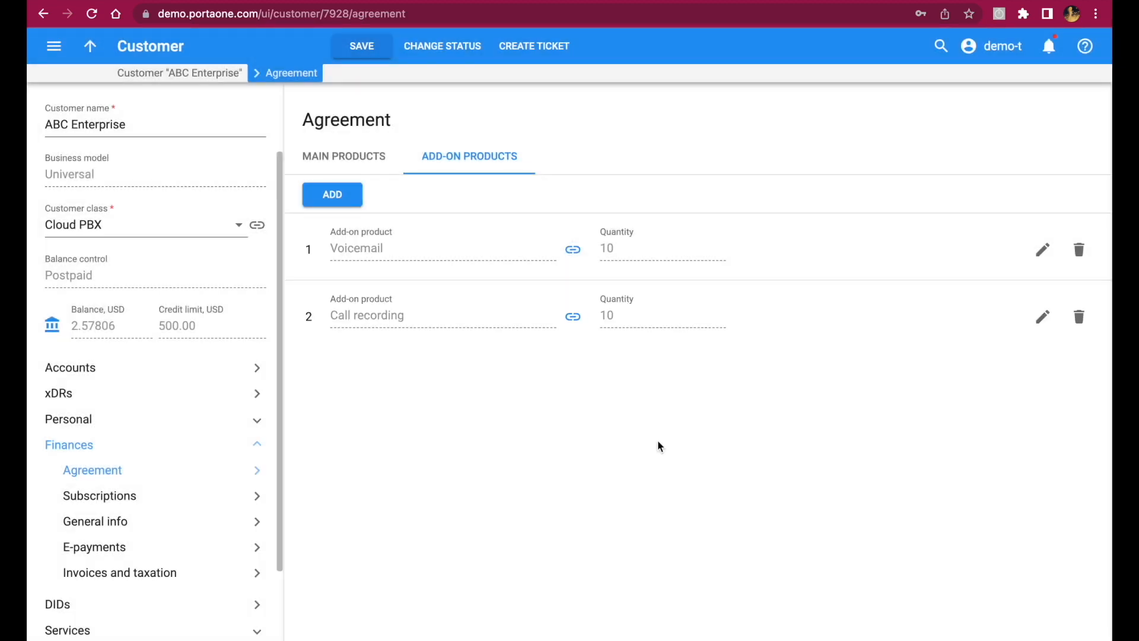
left_click(368, 56)
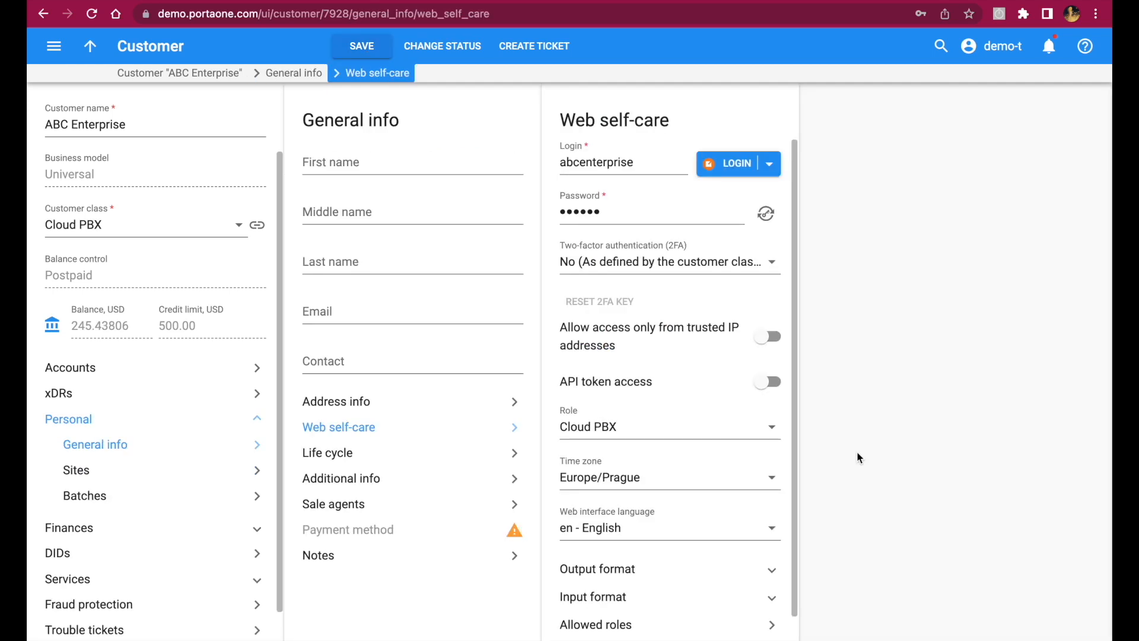
- Log in to the Cloud PBX self-care portal from the customer's web self-care settings and review the dashboard's licensing
left_click(727, 170)
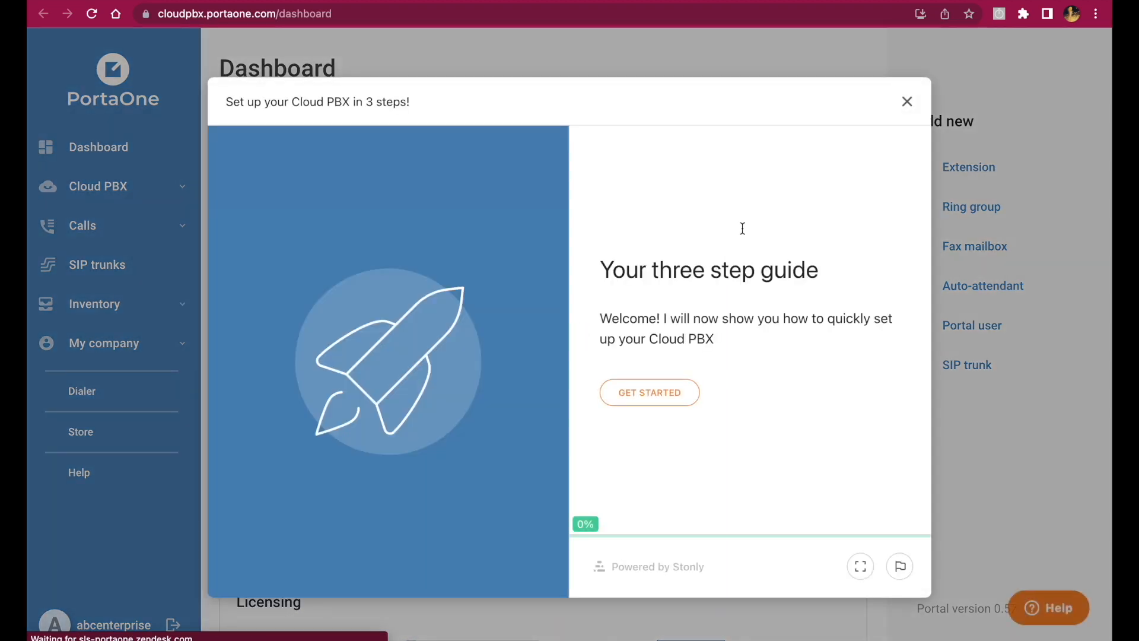
left_click(907, 102)
scroll(842, 253, "down", 3)
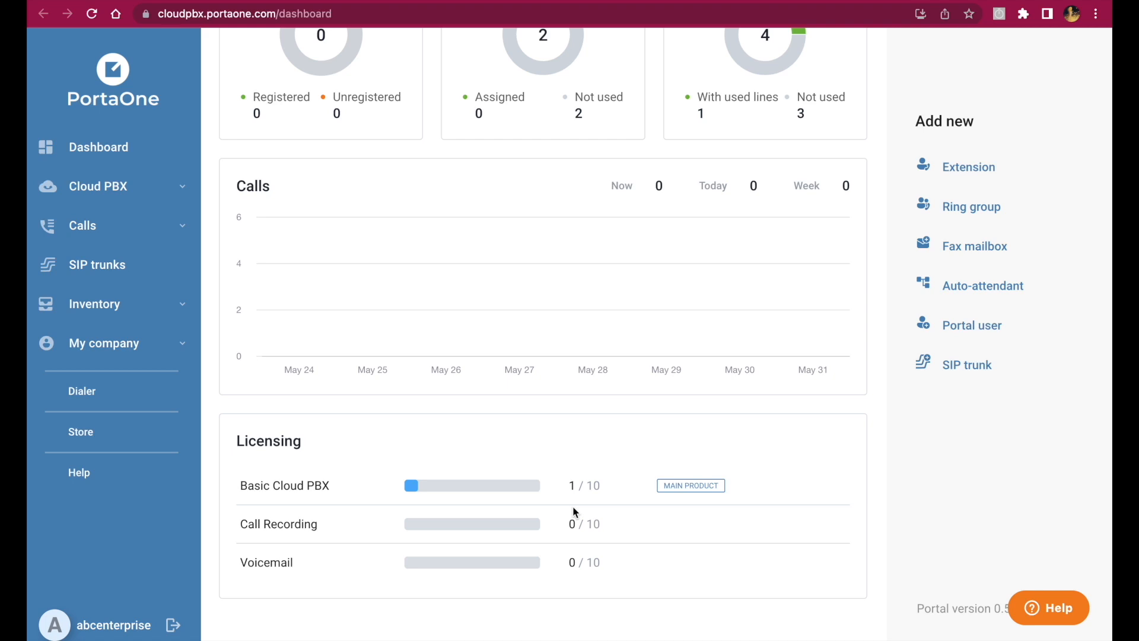
scroll(570, 487, "up", 2)
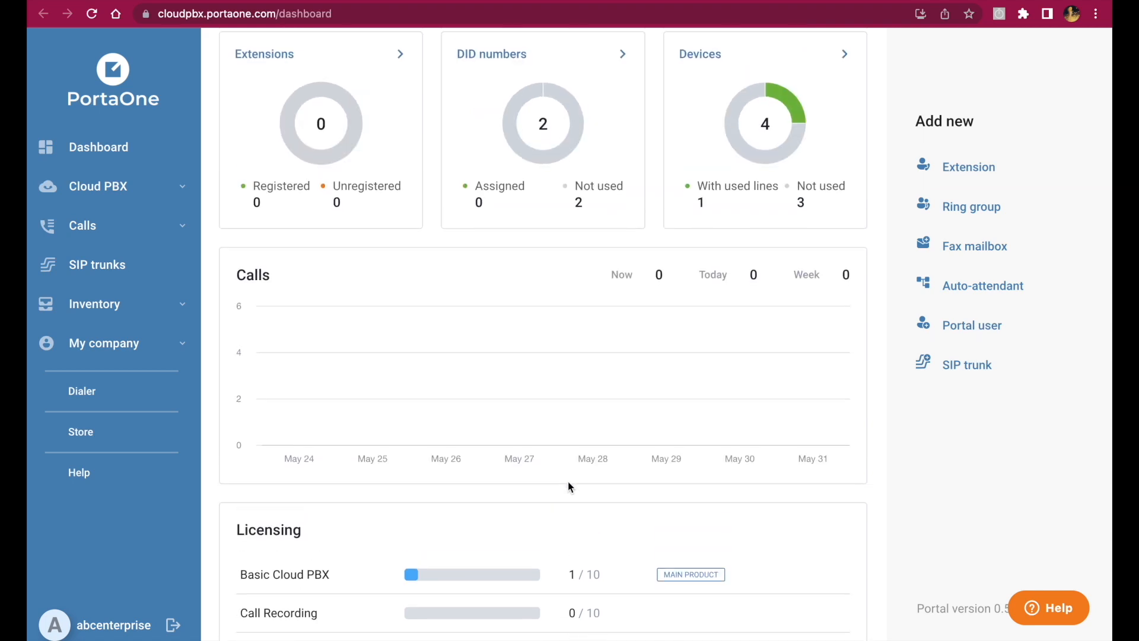
scroll(417, 268, "up", 1)
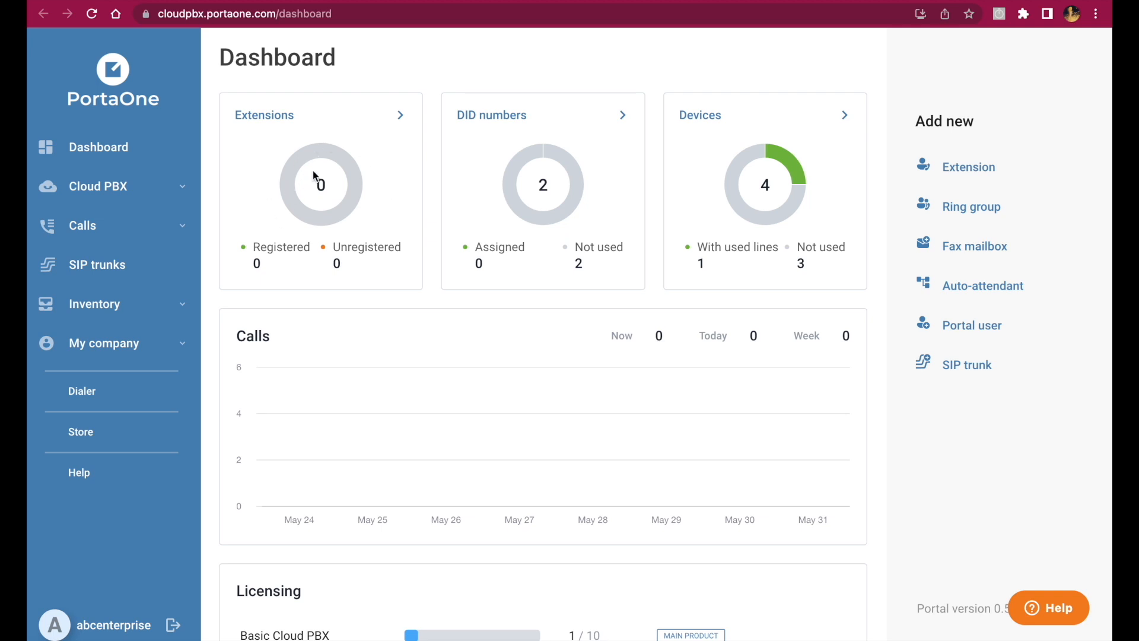
scroll(312, 169, "up", 1)
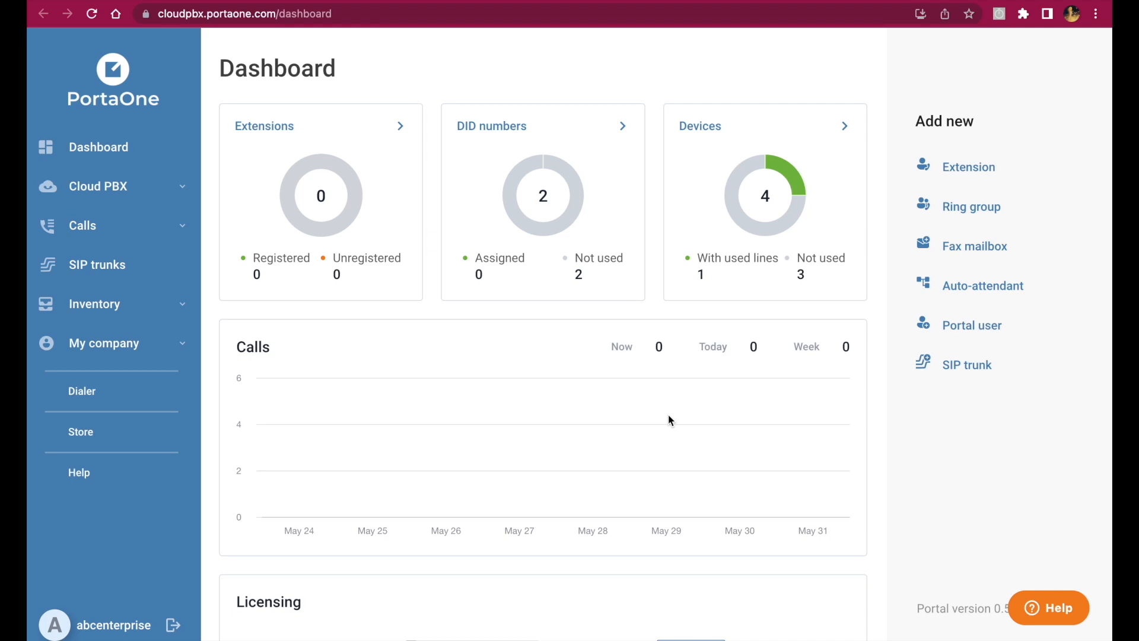
- Start a new extension with number 1001 on Basic Cloud PBX and enter the HR employee's name as extension name
left_click(967, 185)
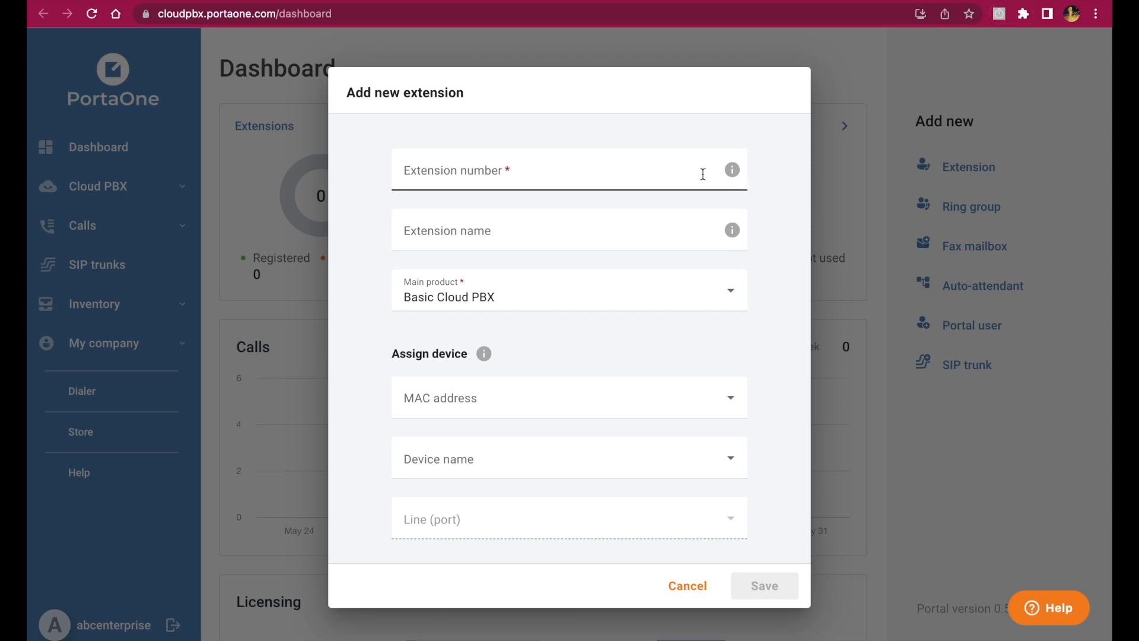
left_click(570, 175)
type("1001")
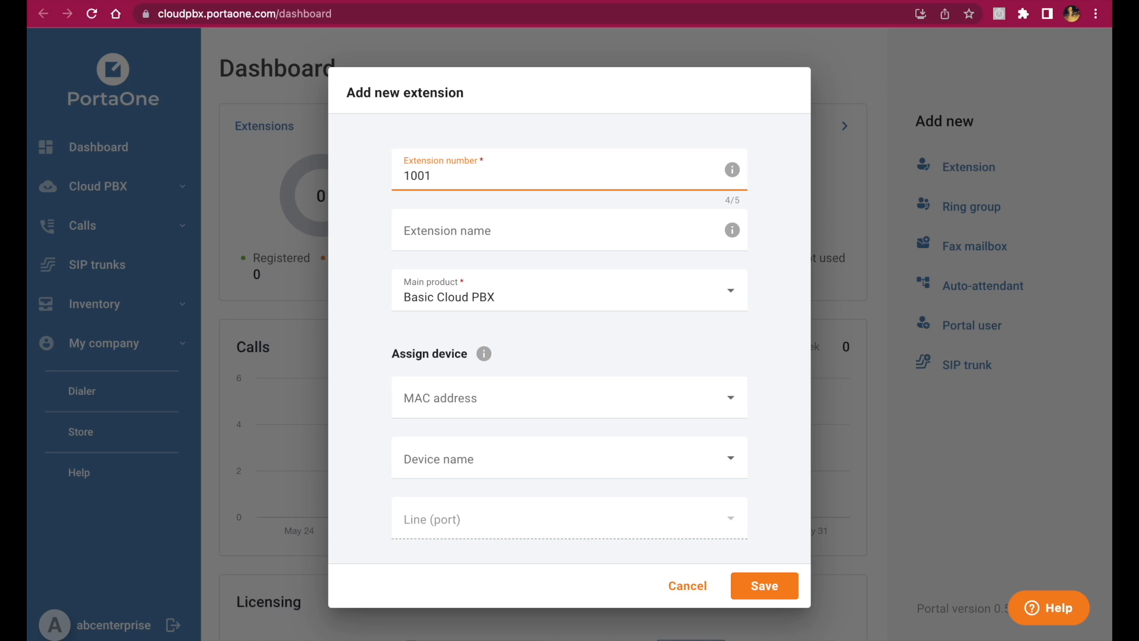
left_click(501, 230)
type("Jane HR")
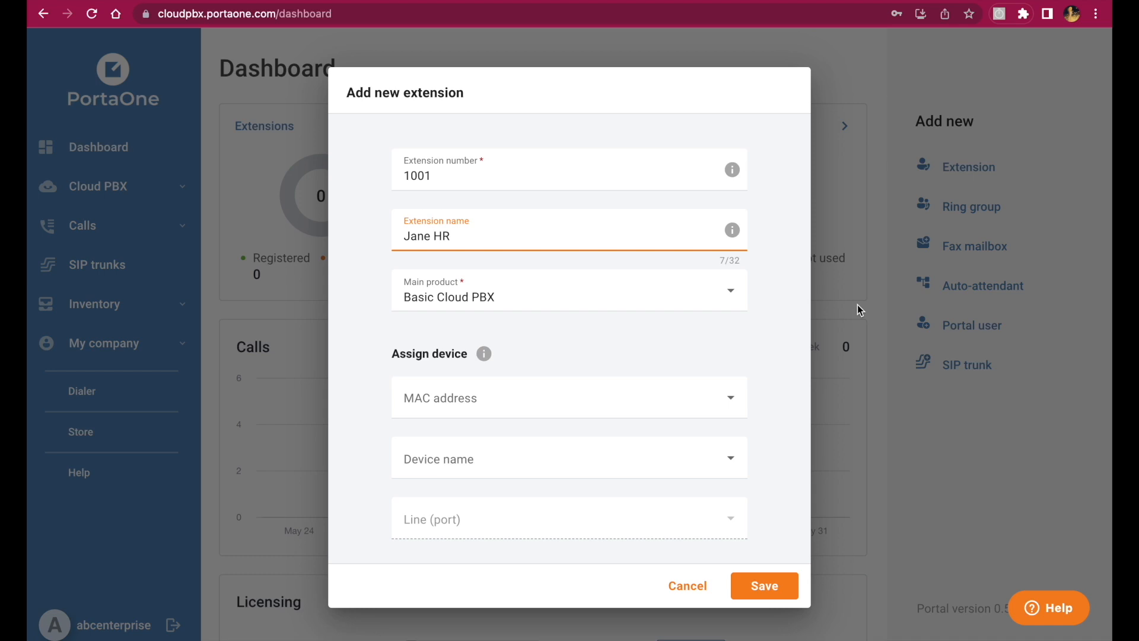
- Assign the Yealink device with MAC address 11:11:11:11:11:36 to the new extension, save it and look at its plan
left_click(738, 398)
left_click(656, 442)
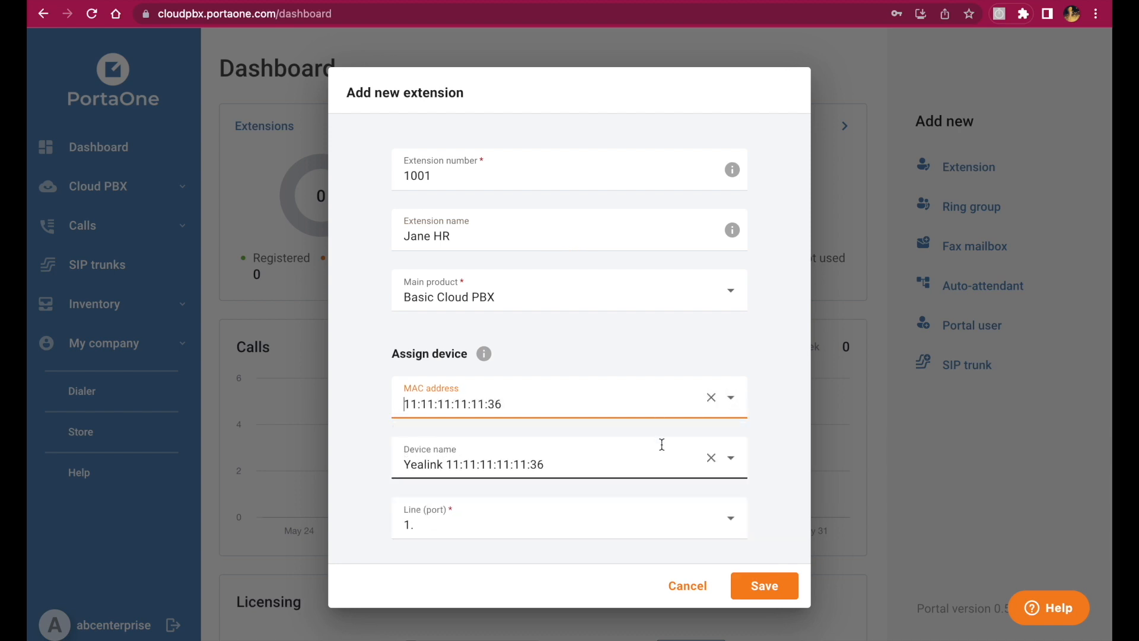
left_click(762, 589)
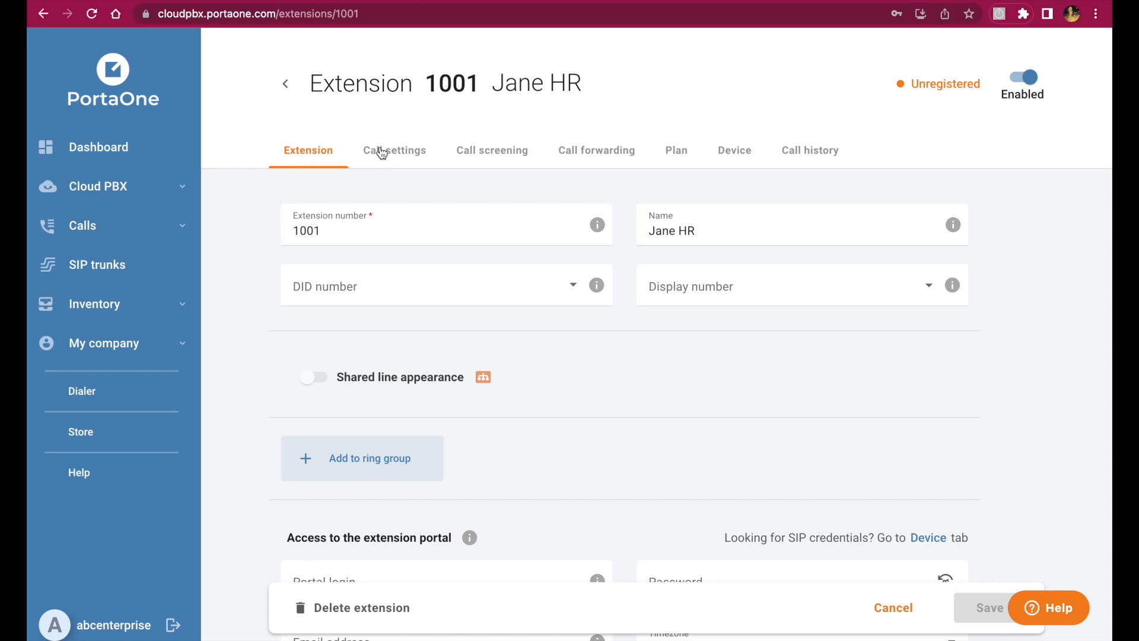
left_click(678, 153)
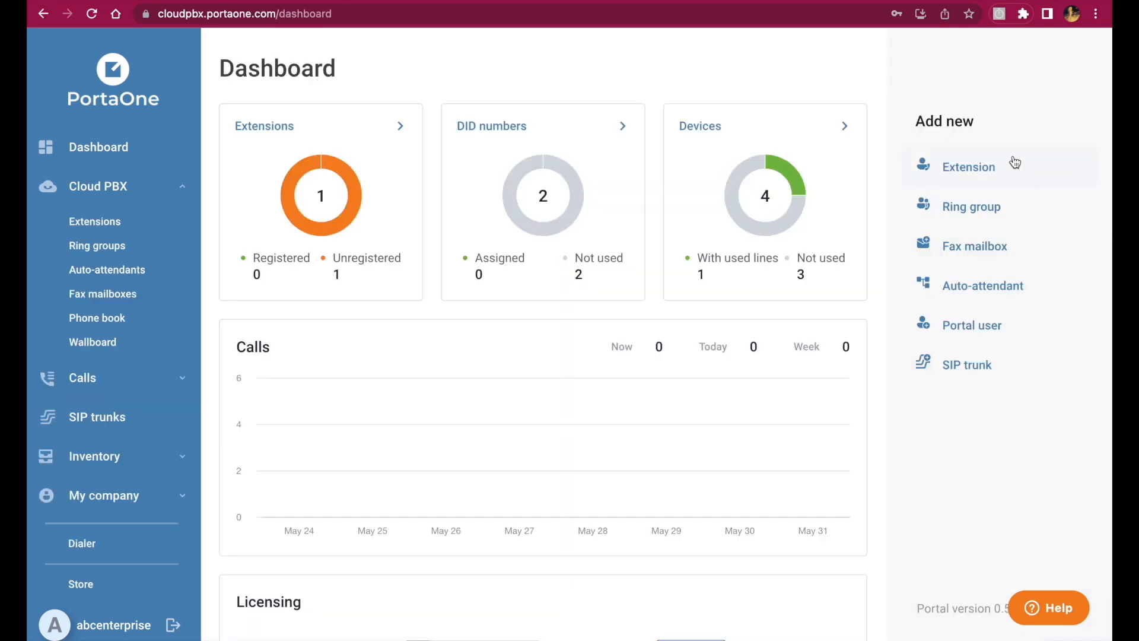
- Add a ring group named HR with number 300 and call pickup allowed
left_click(987, 208)
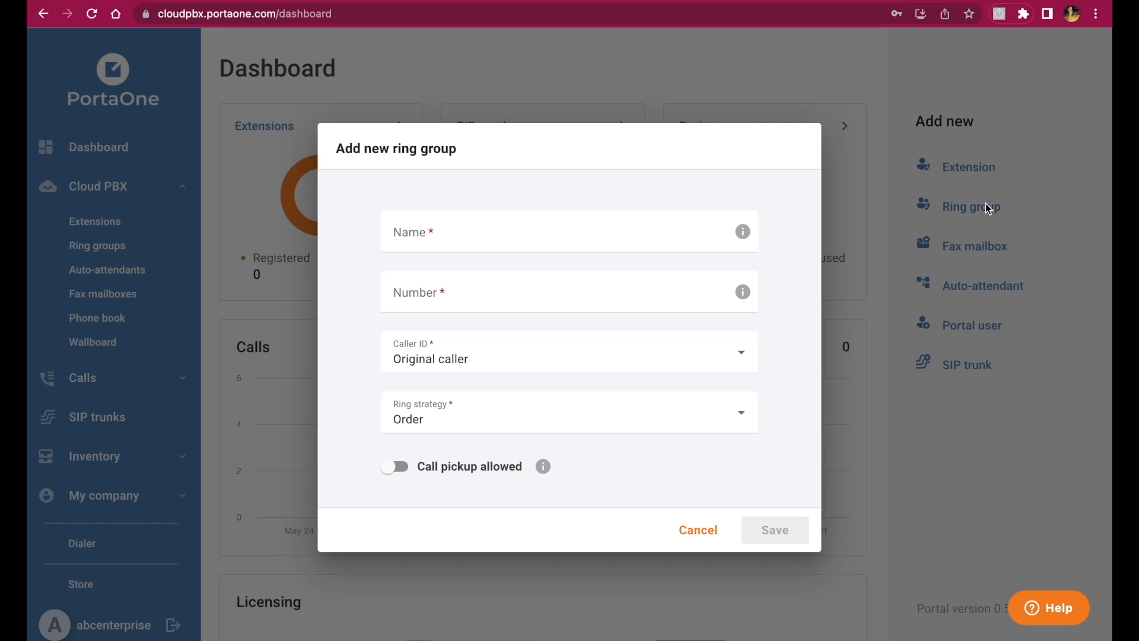
left_click(606, 228)
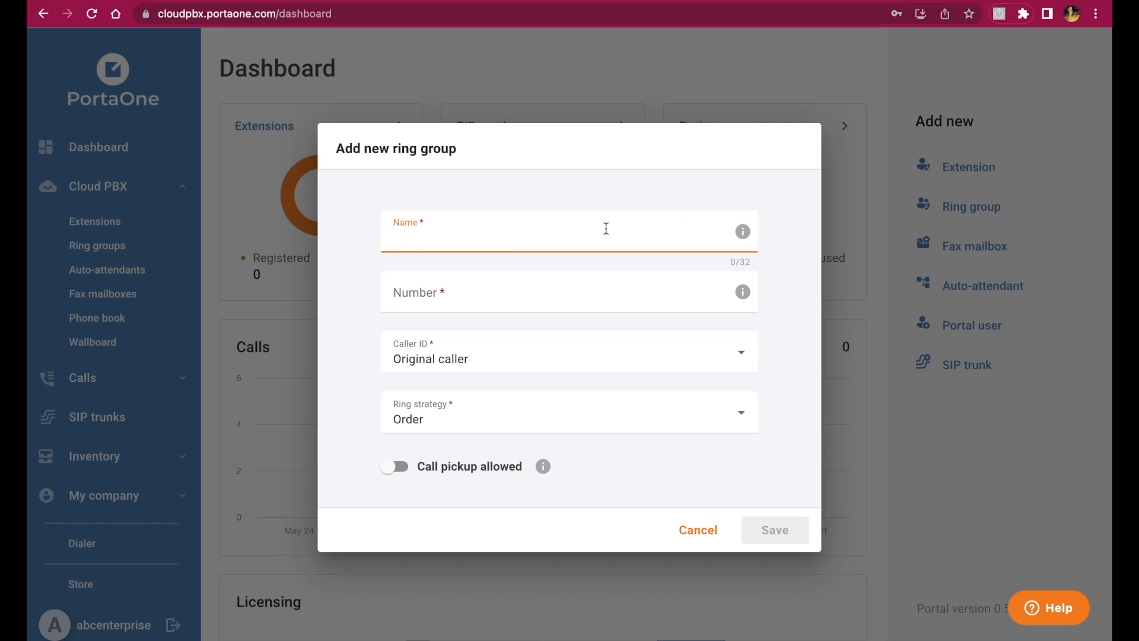
type("HR")
left_click(520, 296)
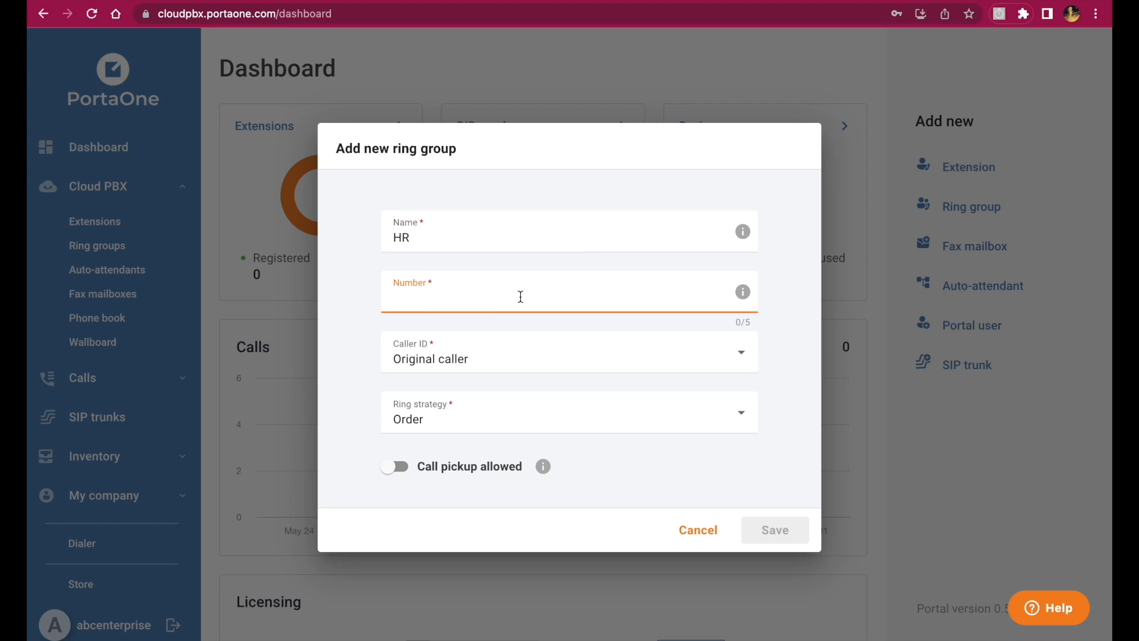
type("300")
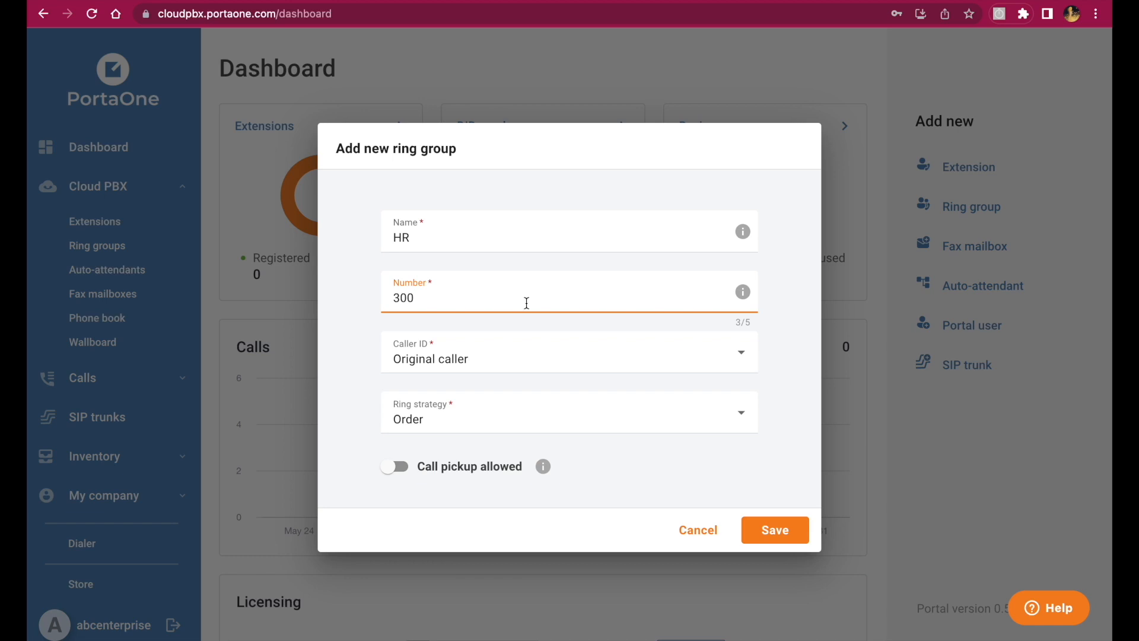
left_click(409, 470)
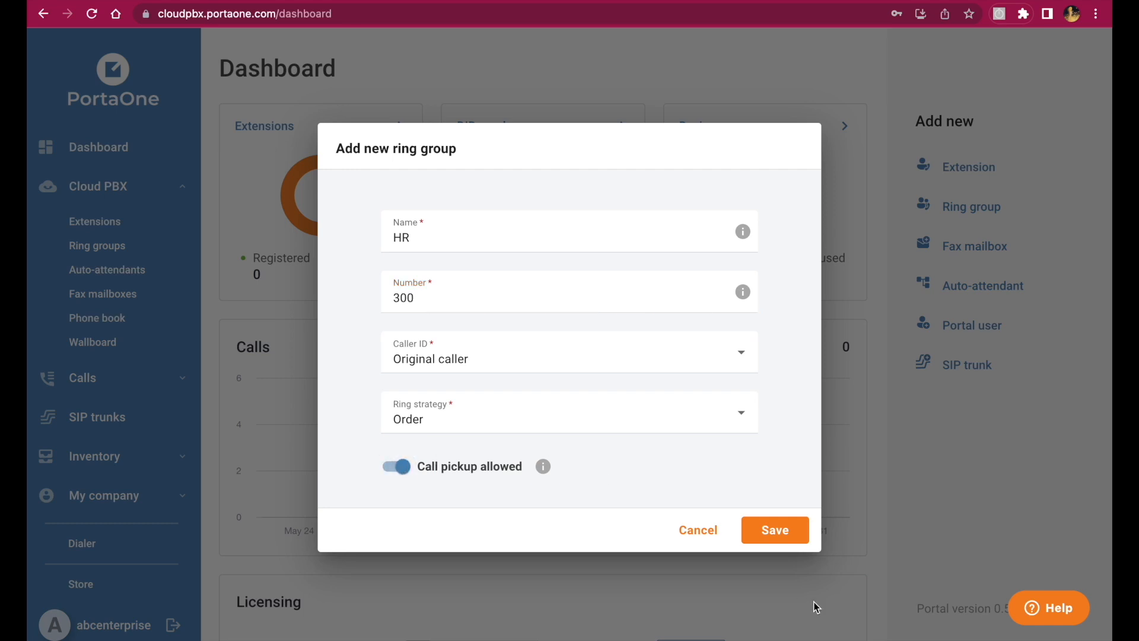
left_click(782, 523)
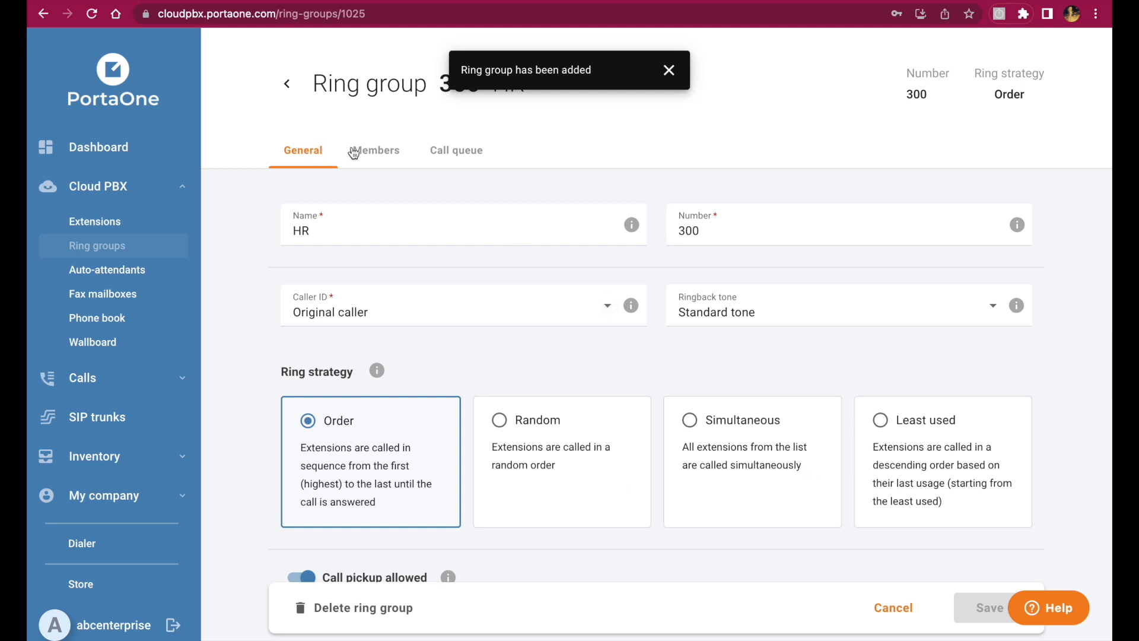
- Add extension 1001 as a member of the HR ring group
left_click(372, 153)
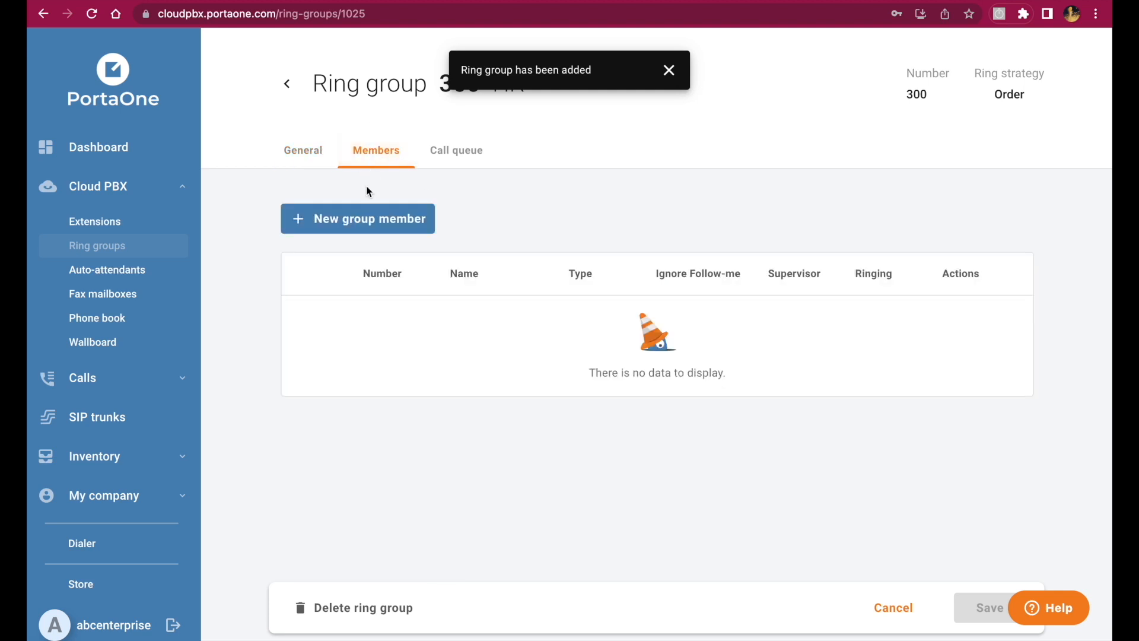
left_click(366, 222)
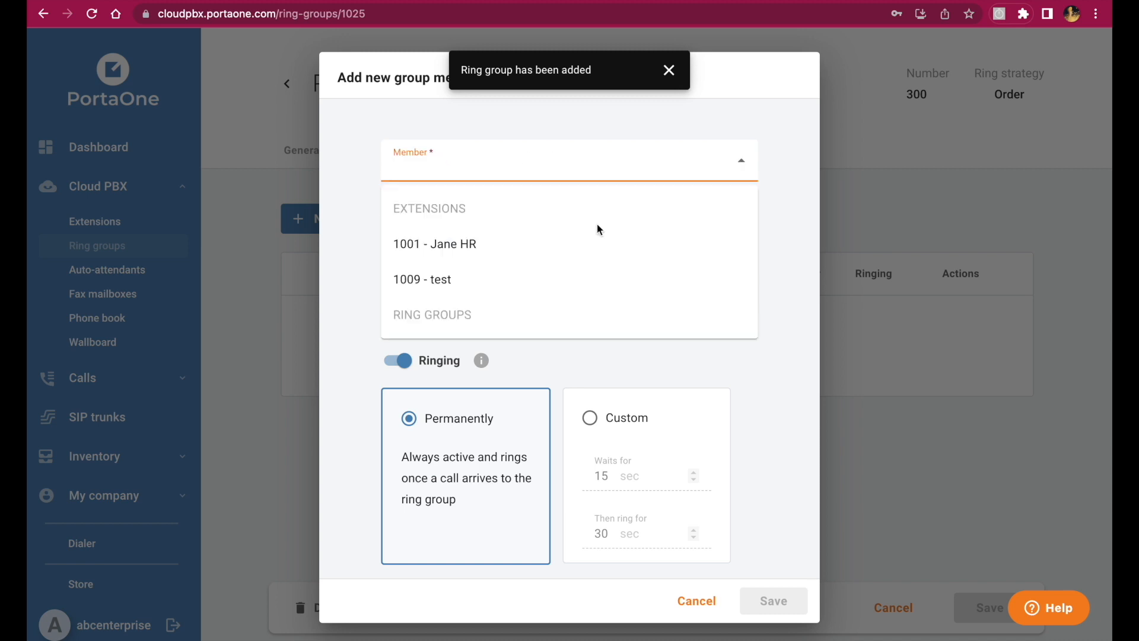
left_click(585, 244)
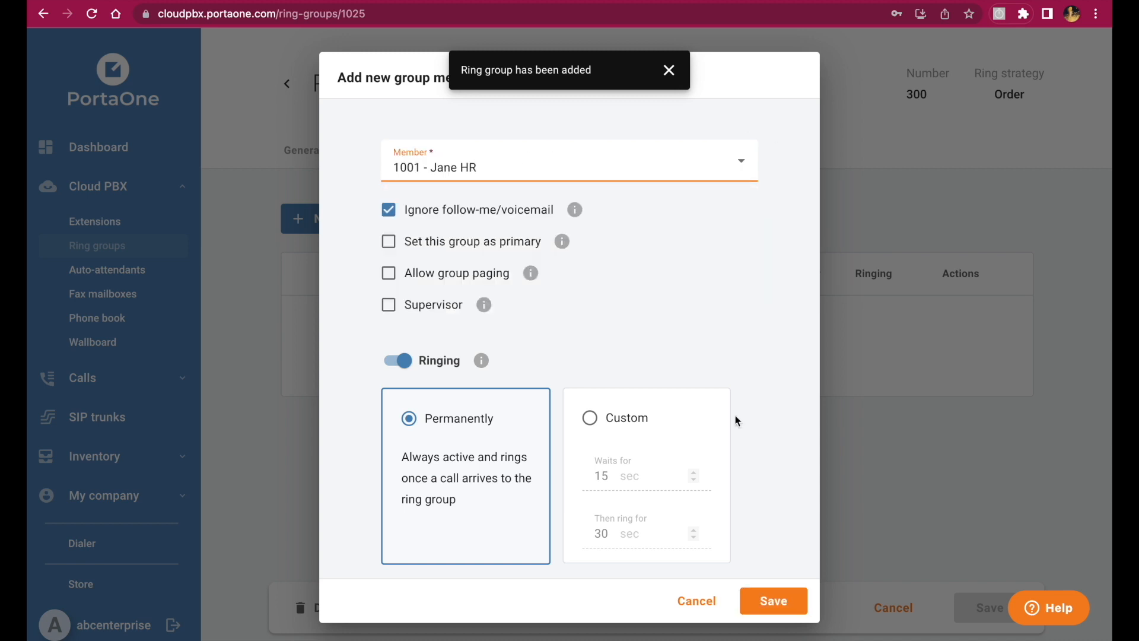
left_click(767, 601)
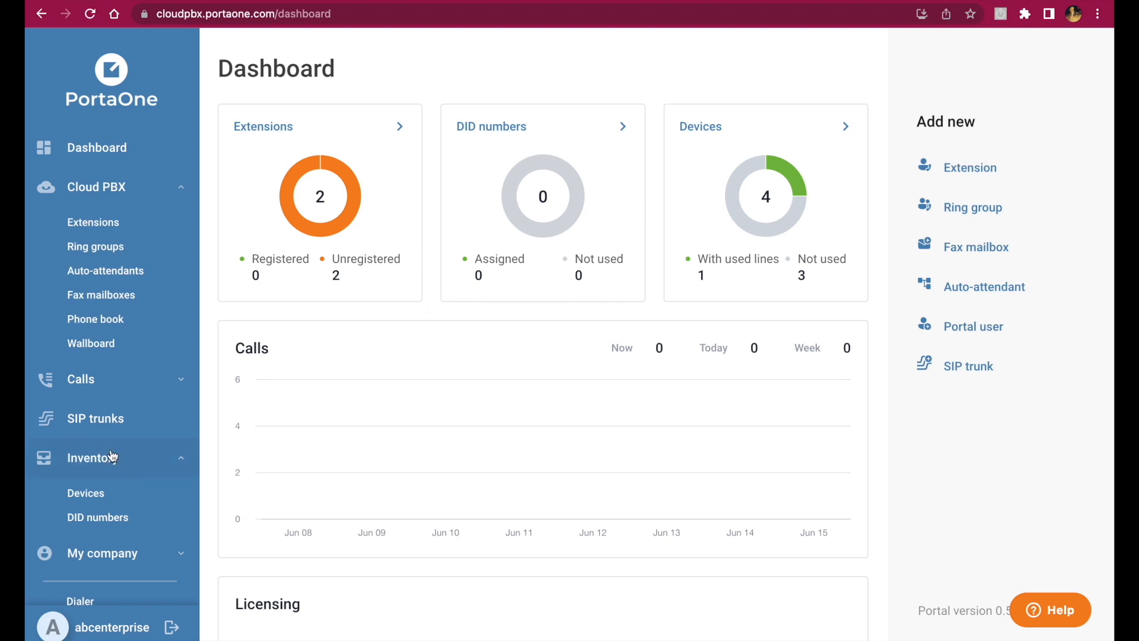
- Add a DID number for the Alaska area of the United States of America to the inventory, leaving it unassigned
left_click(109, 515)
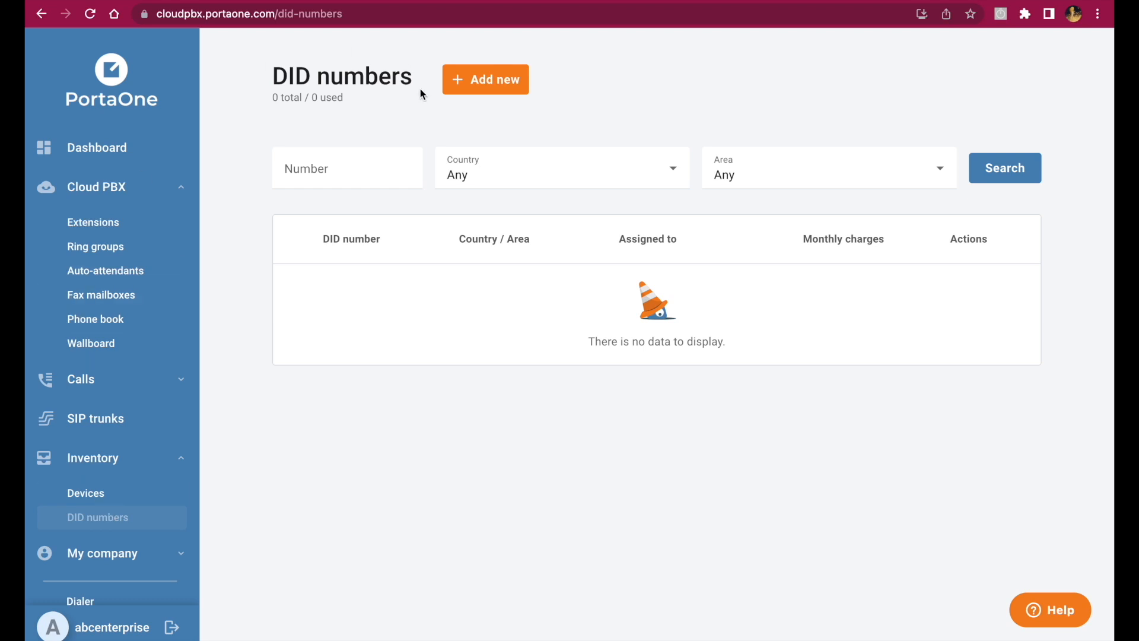
left_click(477, 81)
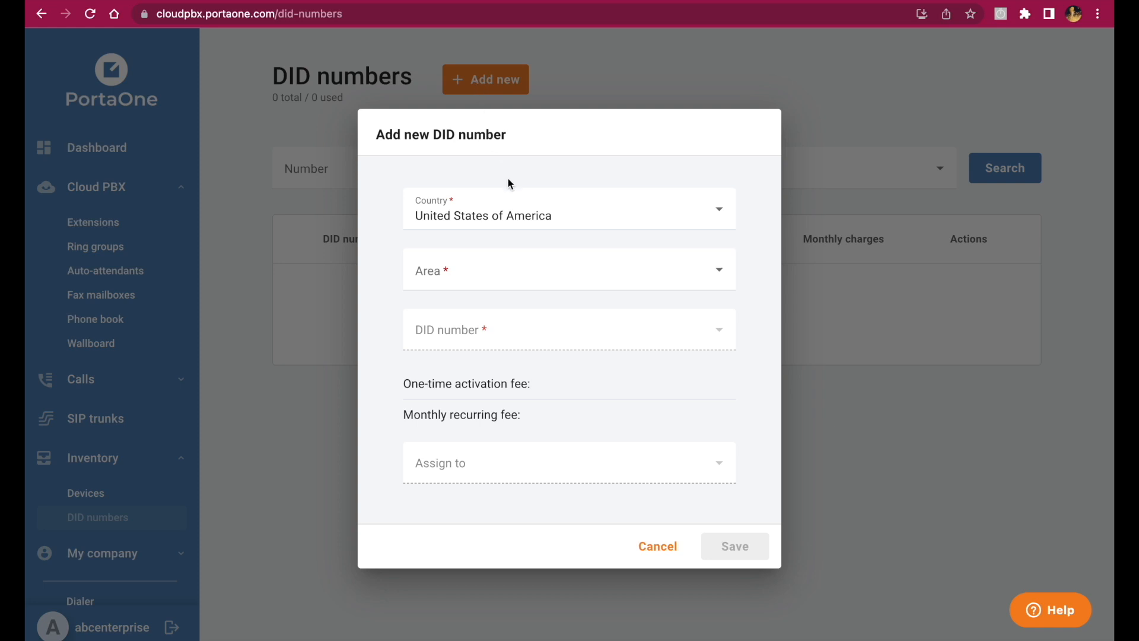
left_click(527, 268)
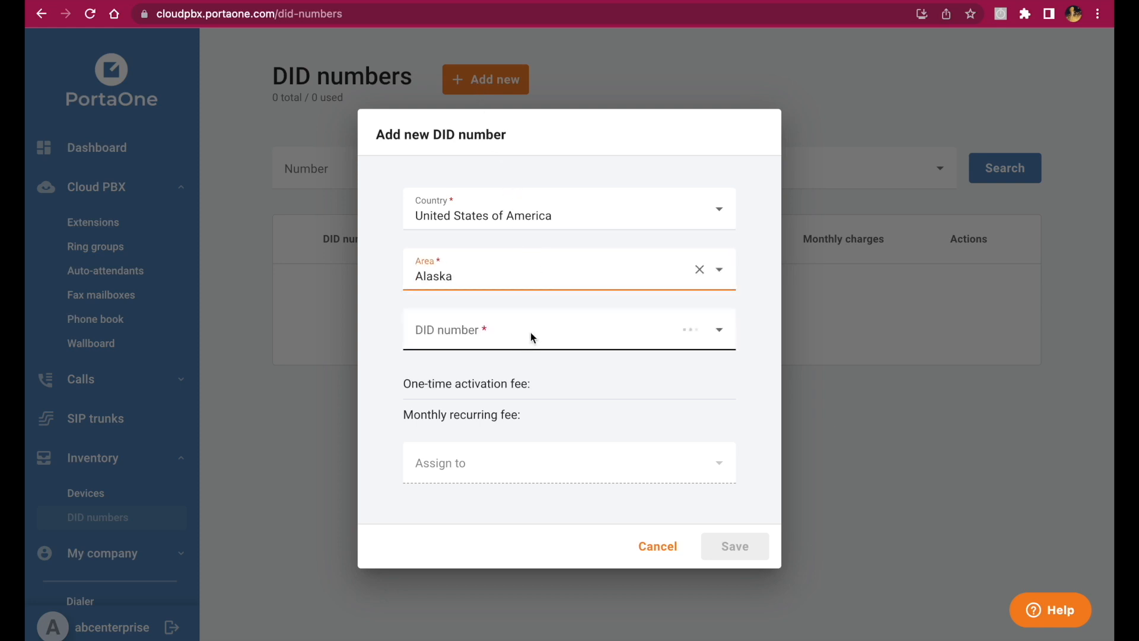
left_click(526, 337)
left_click(493, 478)
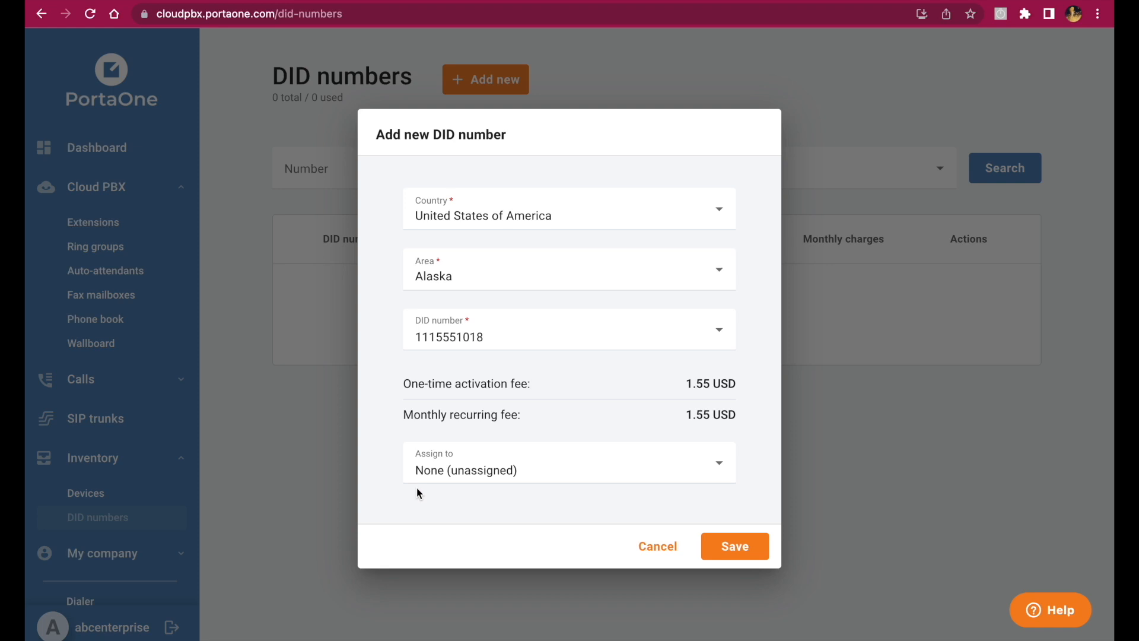
left_click(754, 545)
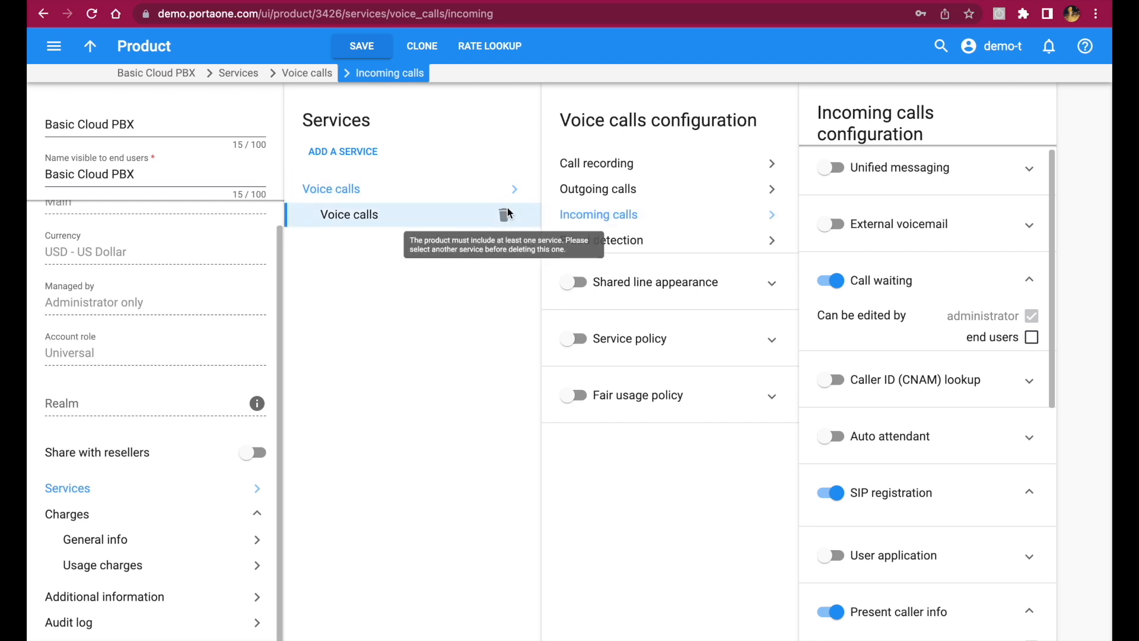
- Switch to the admin interface, enable Auto attendant in the Basic Cloud PBX product's incoming calls configuration and save the product
left_click(832, 437)
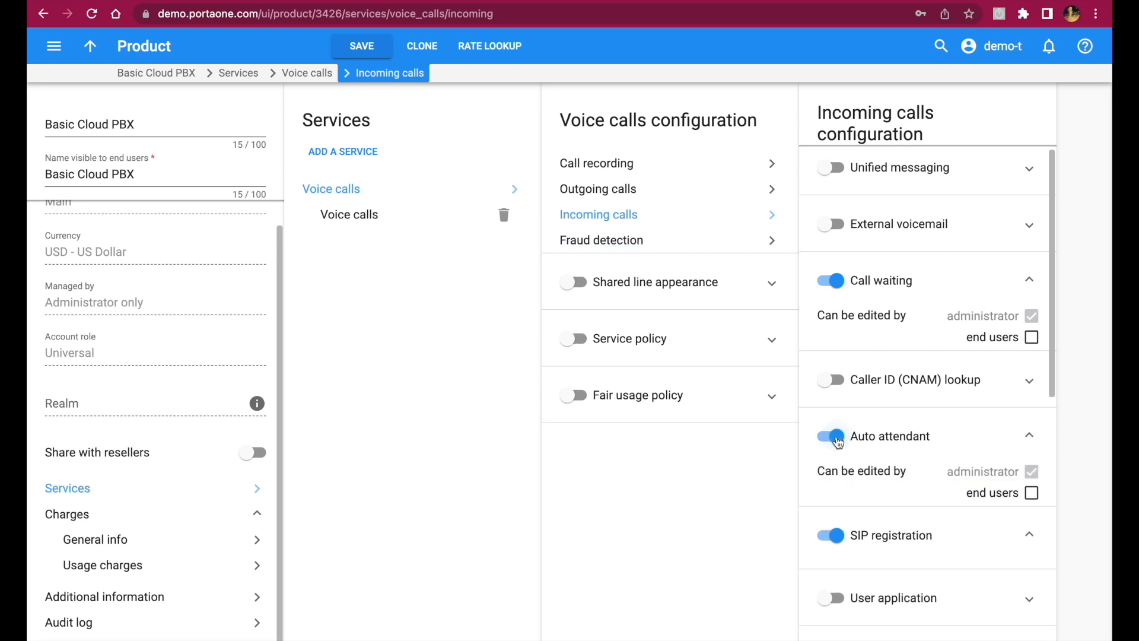
left_click(363, 54)
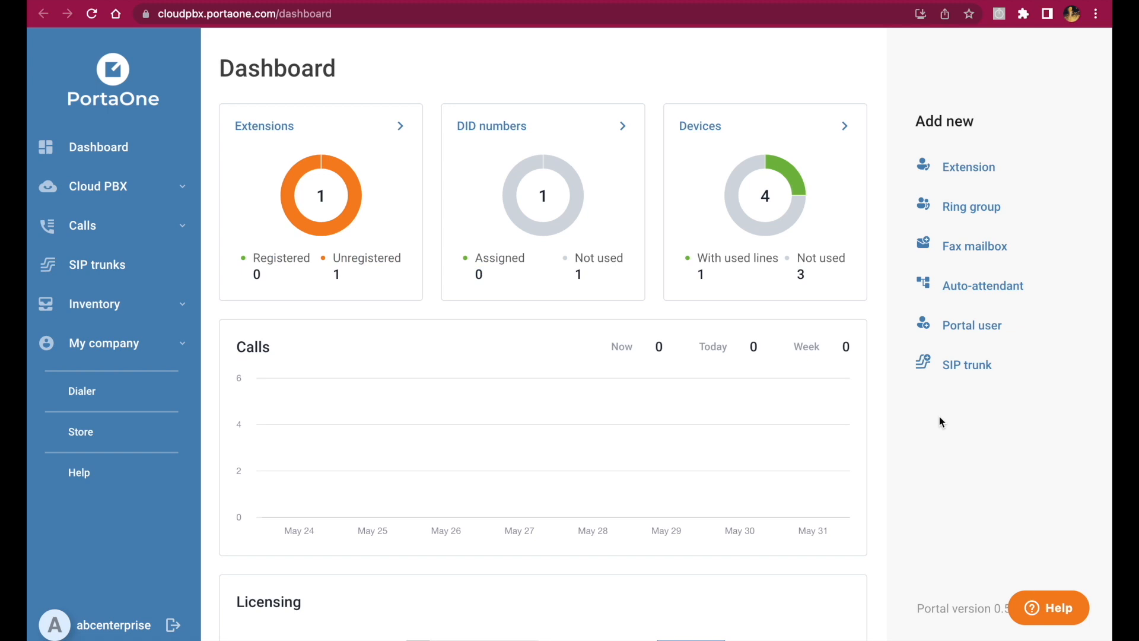
- Add an auto-attendant named Main phone line with extension number 500 and the available DID number, leaving business hours disabled
left_click(1004, 299)
left_click(500, 190)
type("Main phone line")
left_click(457, 237)
type("500")
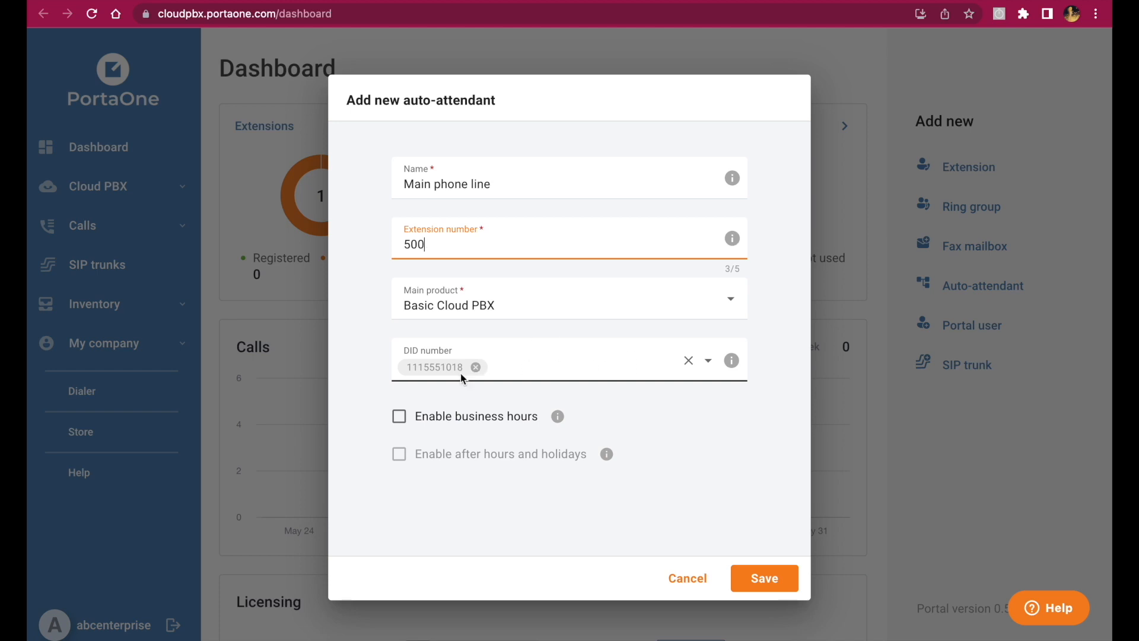
left_click(708, 360)
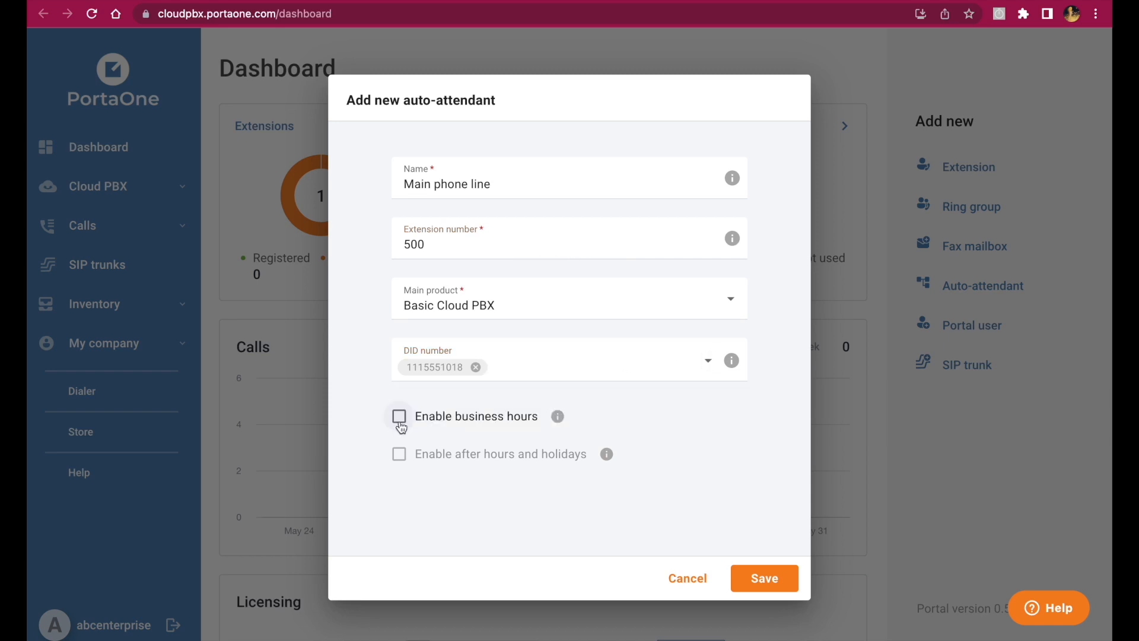
left_click(399, 419)
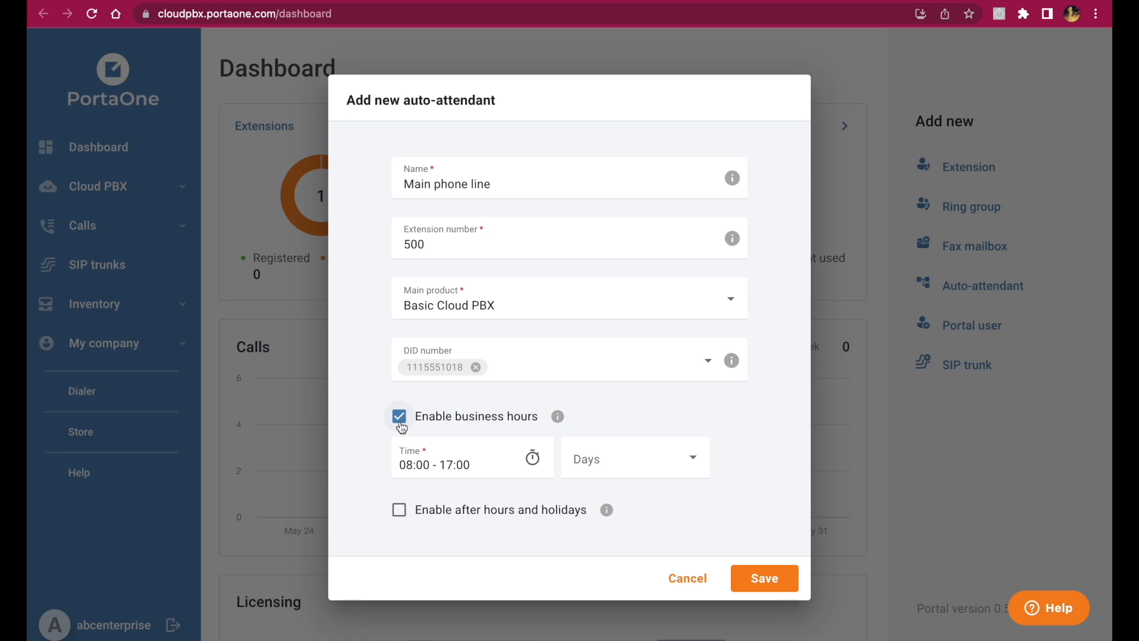
left_click(401, 424)
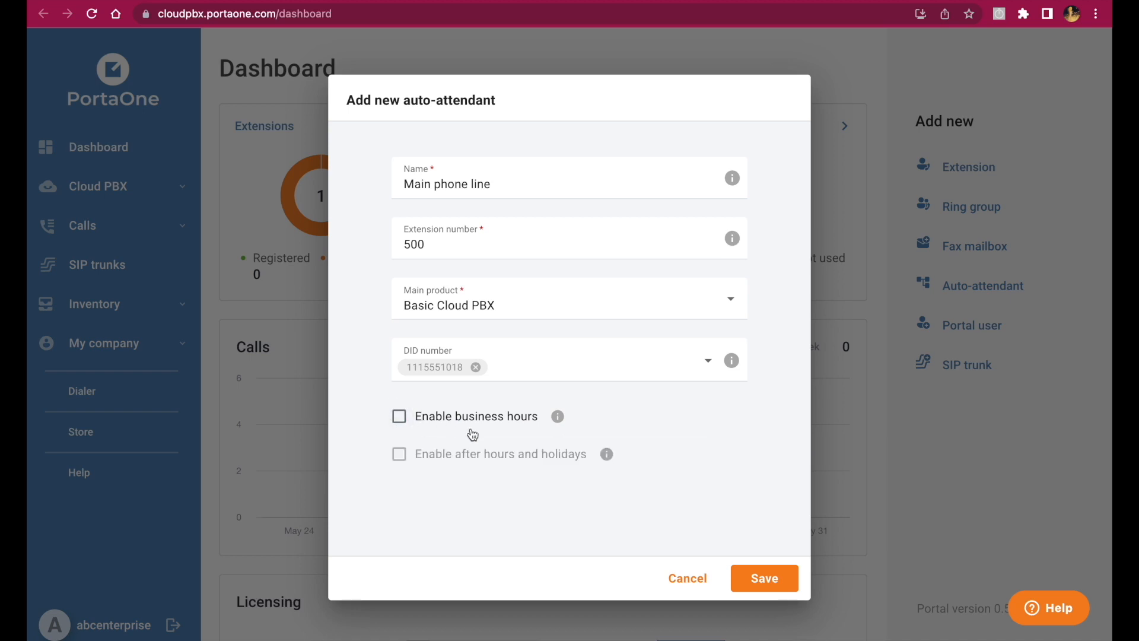
left_click(761, 574)
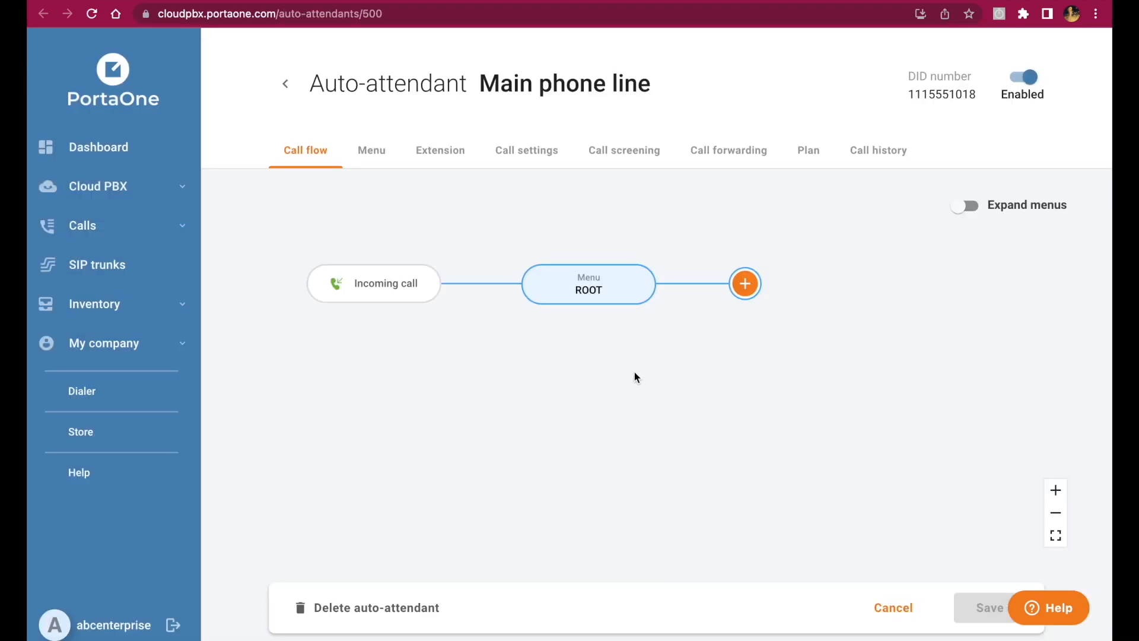
- Enable the intro prompt for the ROOT menu, upload Greeting.wav as its file and save the menu settings
mouse_move(590, 304)
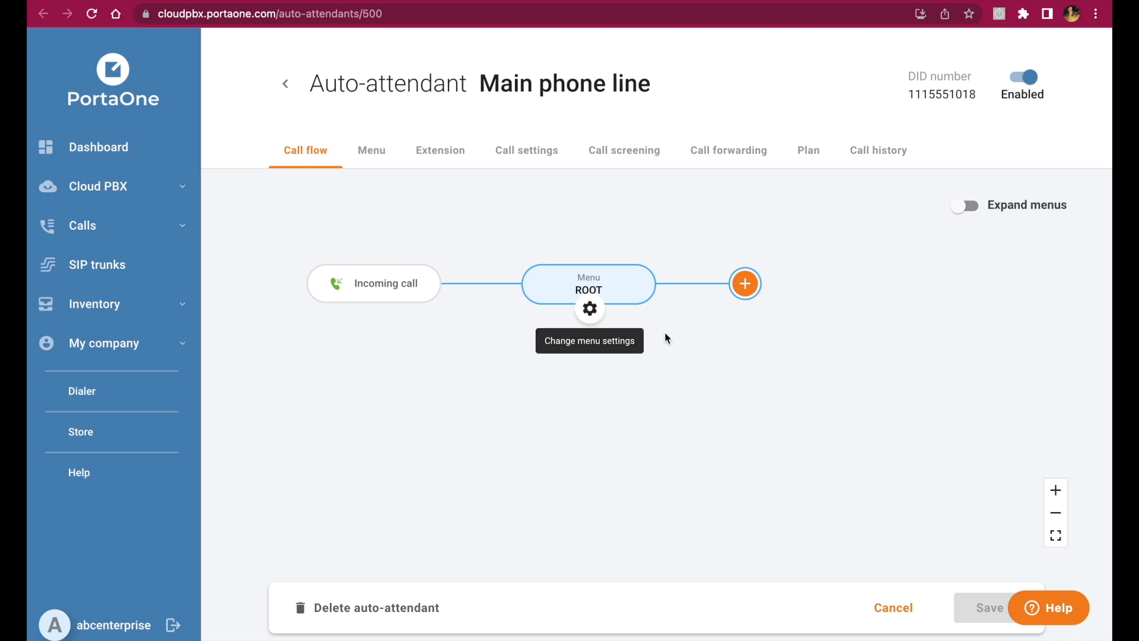
left_click(590, 307)
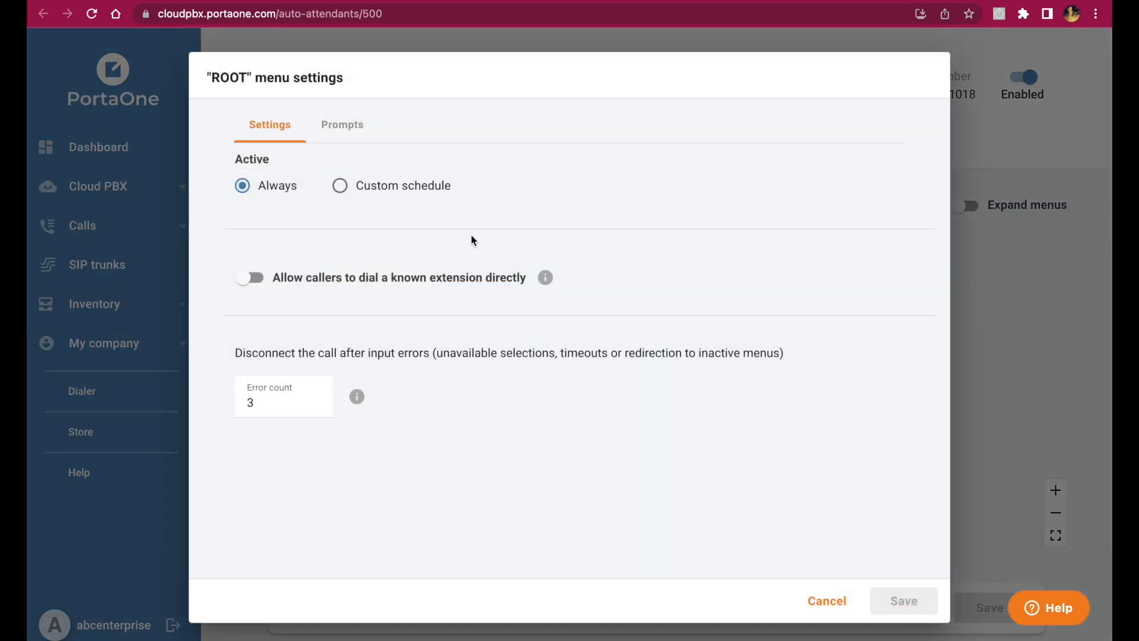
left_click(352, 128)
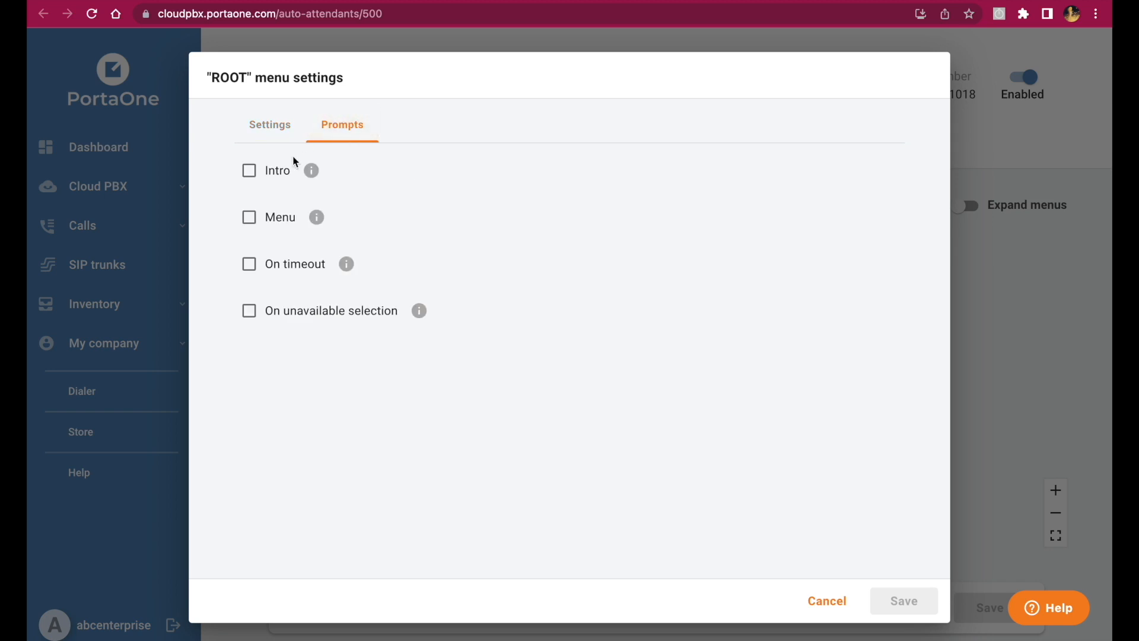
left_click(277, 175)
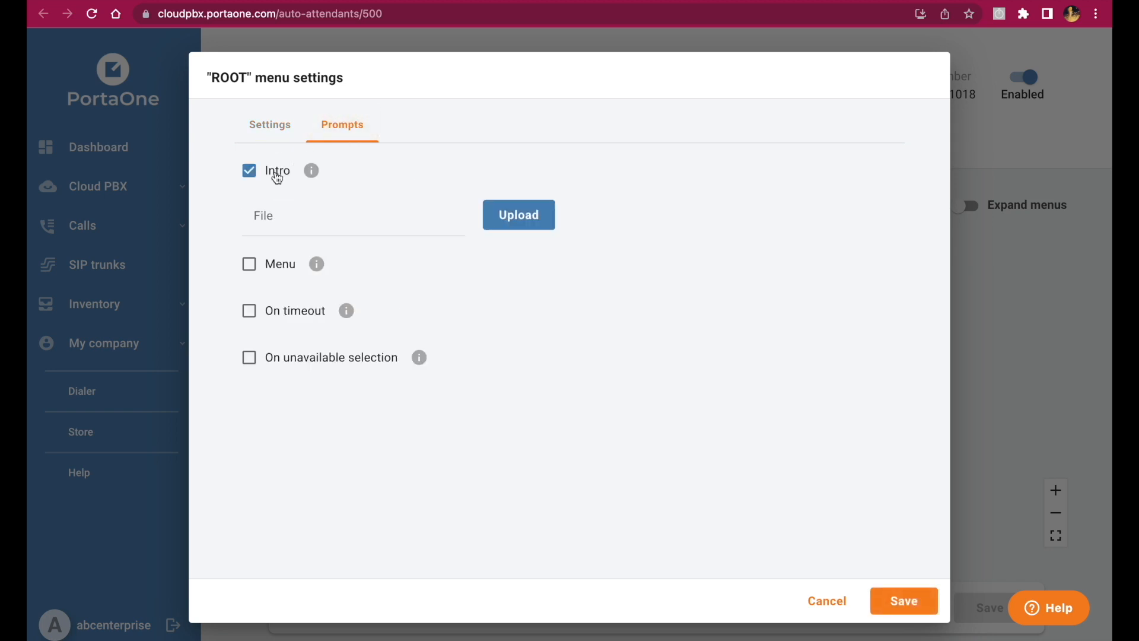
left_click(504, 226)
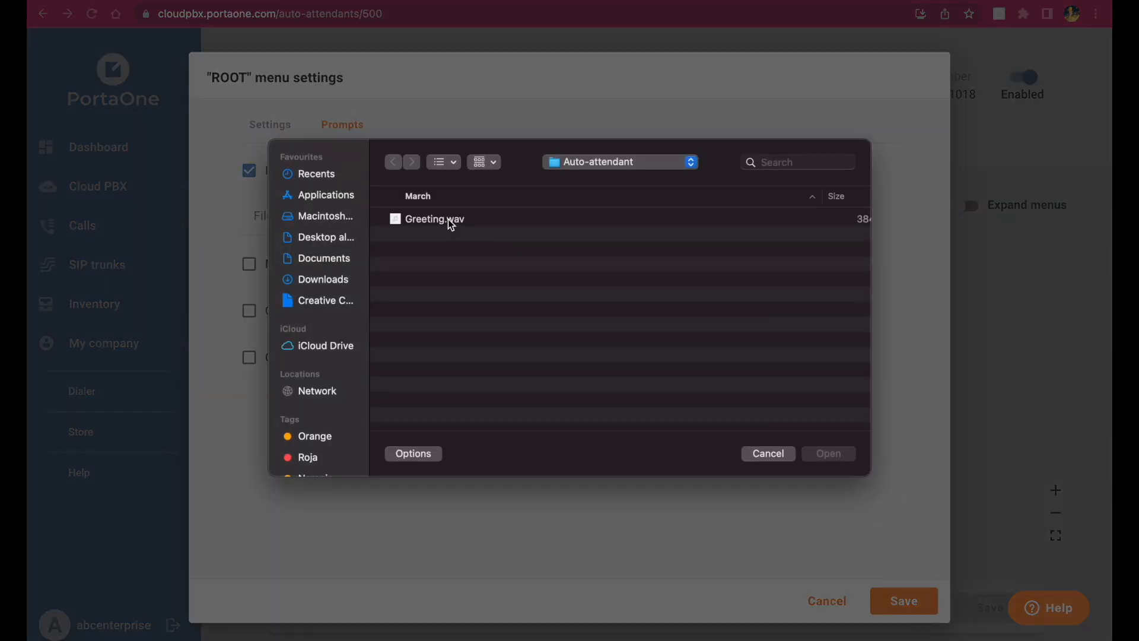
double_click(435, 219)
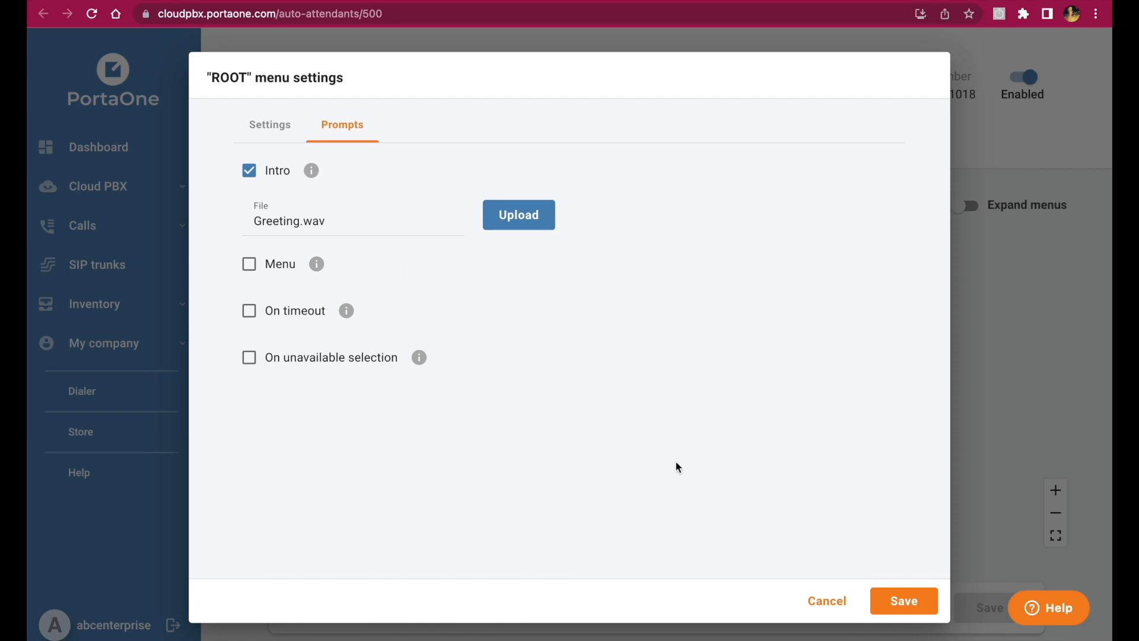
left_click(903, 602)
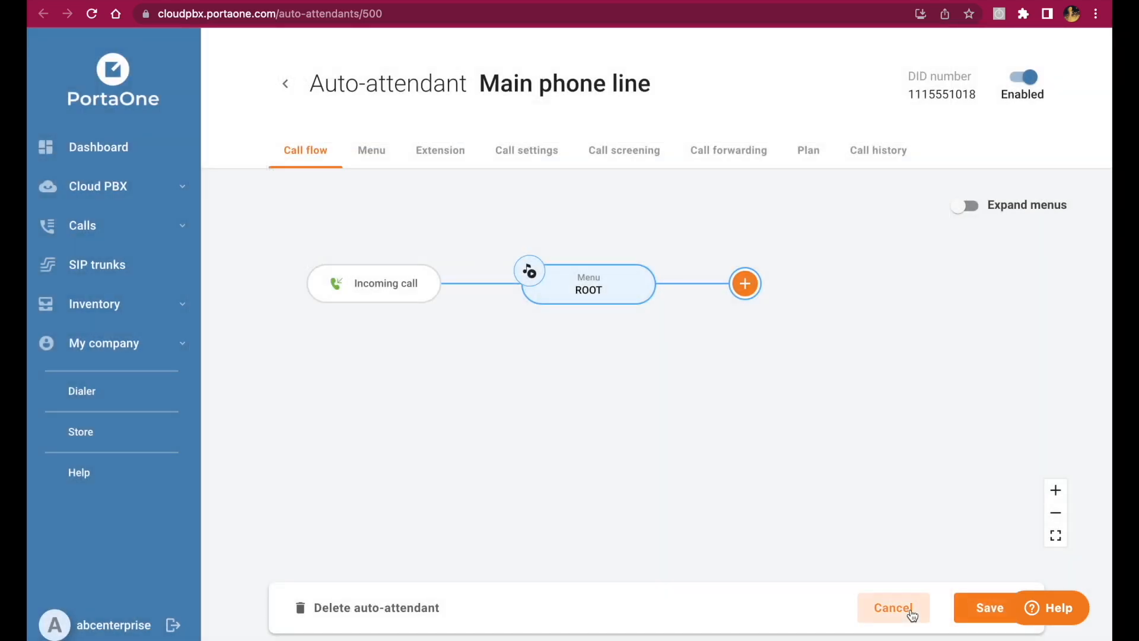
left_click(912, 611)
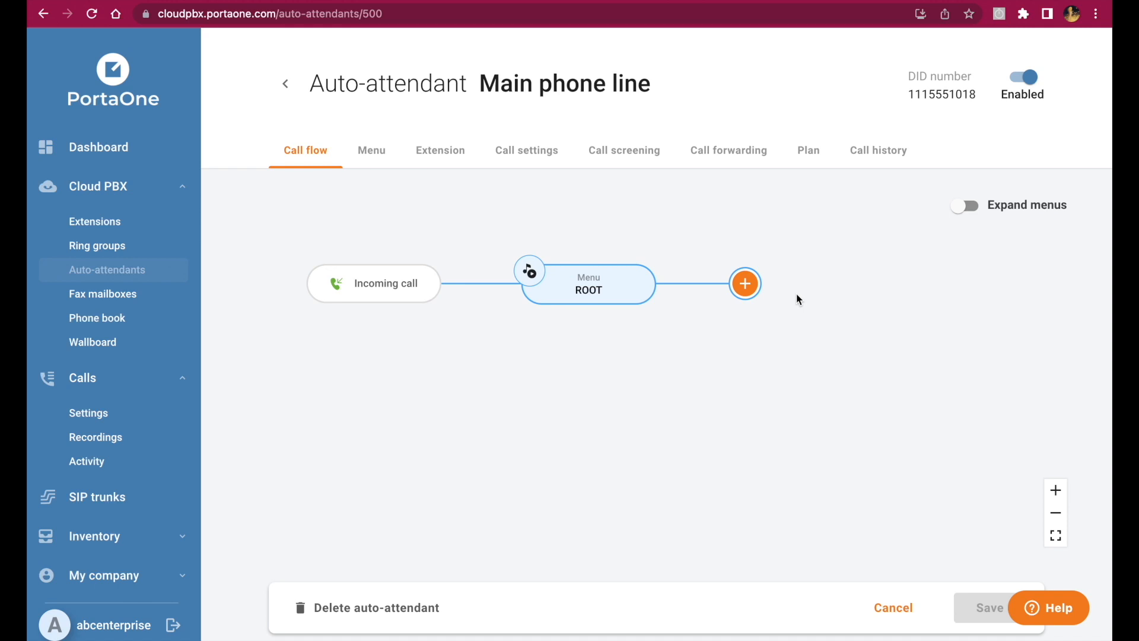
- Add a ROOT menu action that transfers the caller to extension 300 on user input 1
left_click(746, 284)
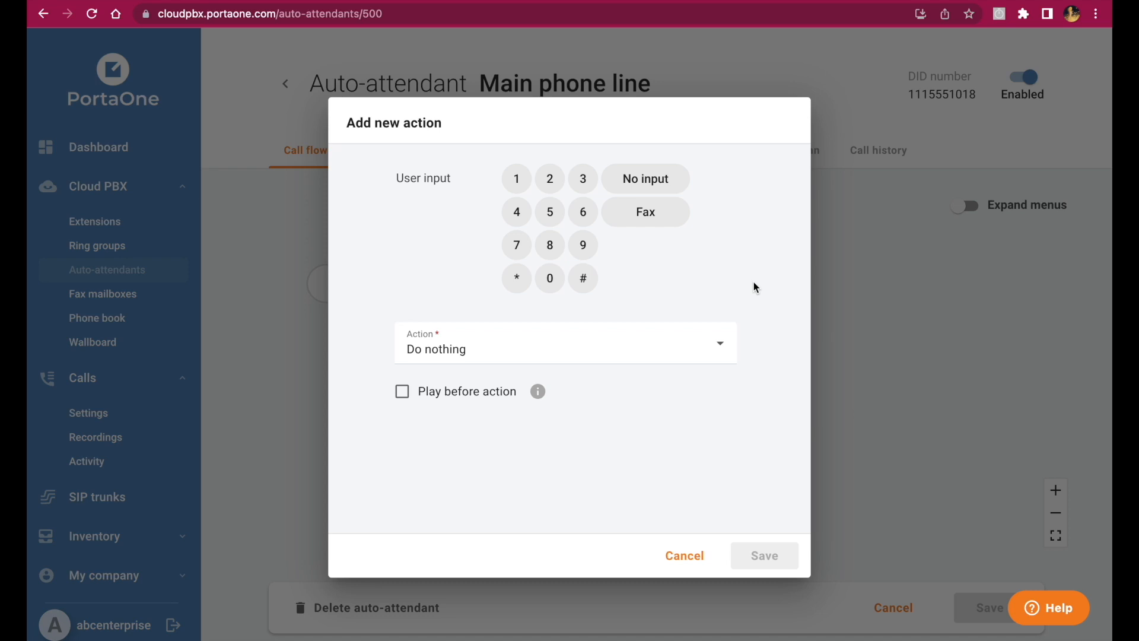
left_click(518, 182)
left_click(719, 350)
left_click(593, 348)
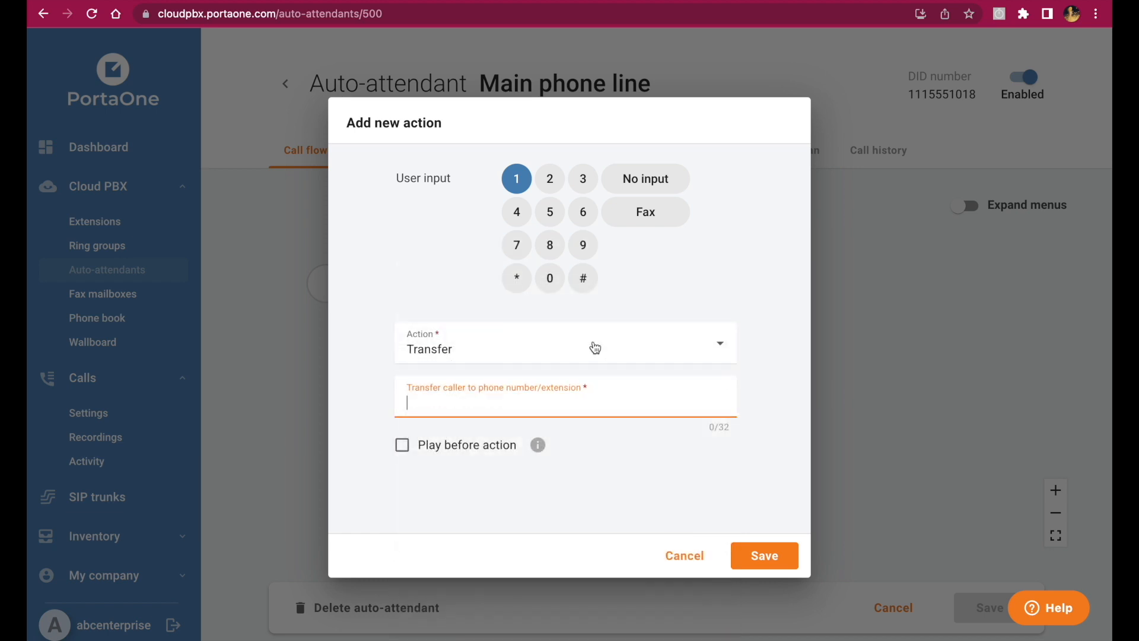
type("300")
left_click(780, 559)
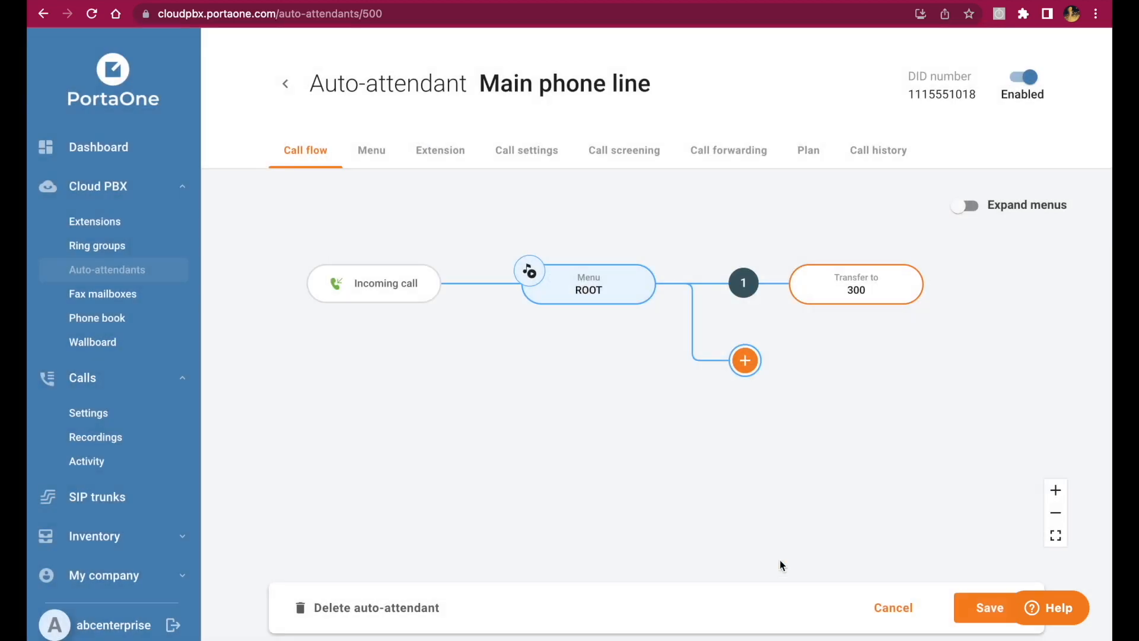